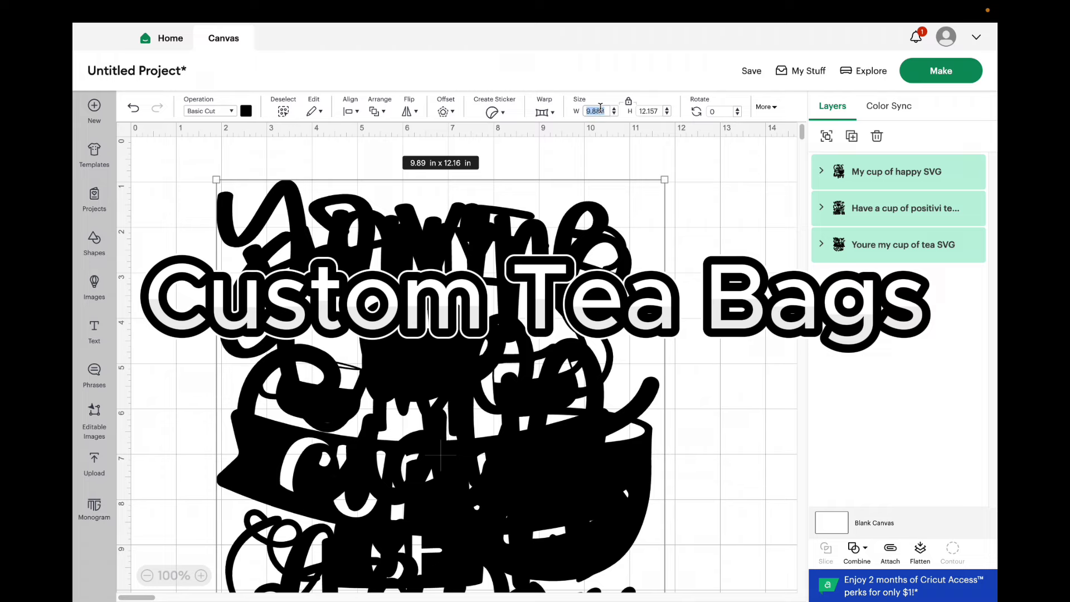
Set the tea designs to 2 in wide and arrange My cup of happy, positivi-tea and You're my cup of tea in a row
text(2)
key(Return)
drag(262, 229, 604, 262)
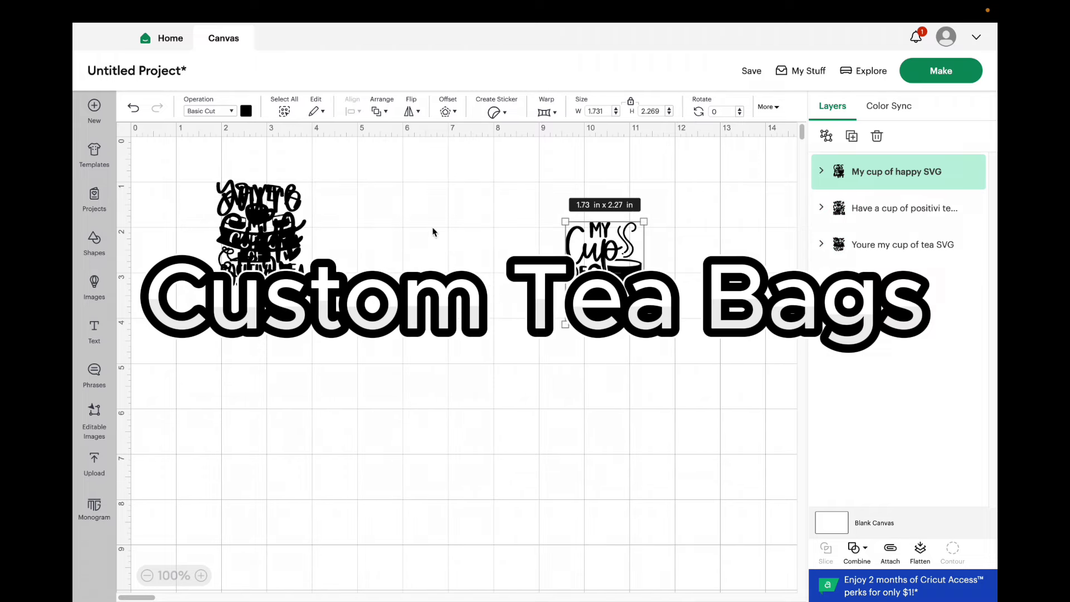
drag(262, 228, 493, 265)
drag(249, 214, 365, 240)
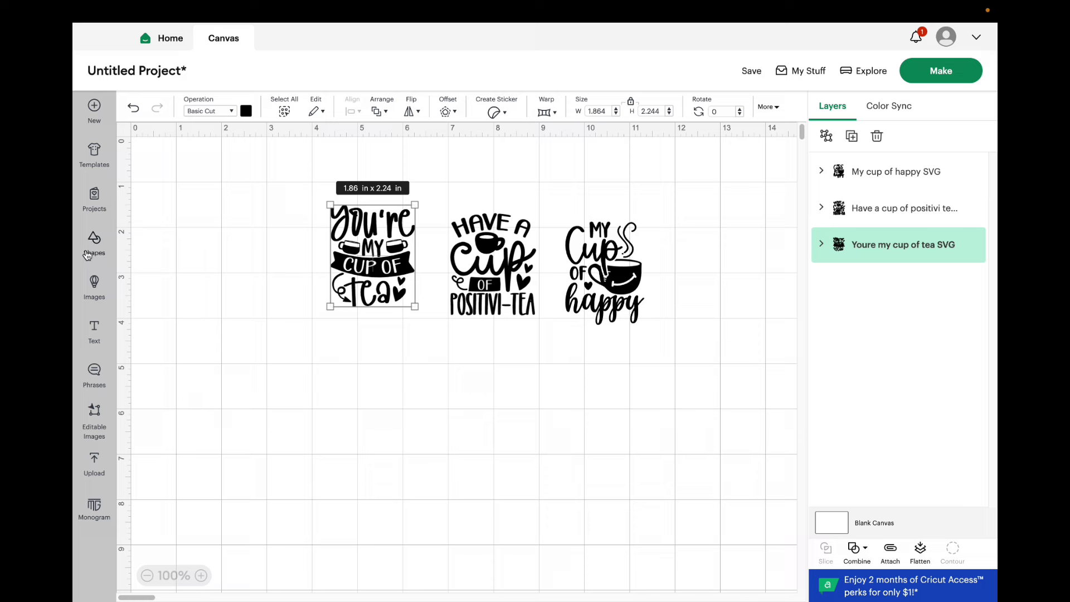
Add a square, set its height to 2.75 in and colour it white
click(93, 245)
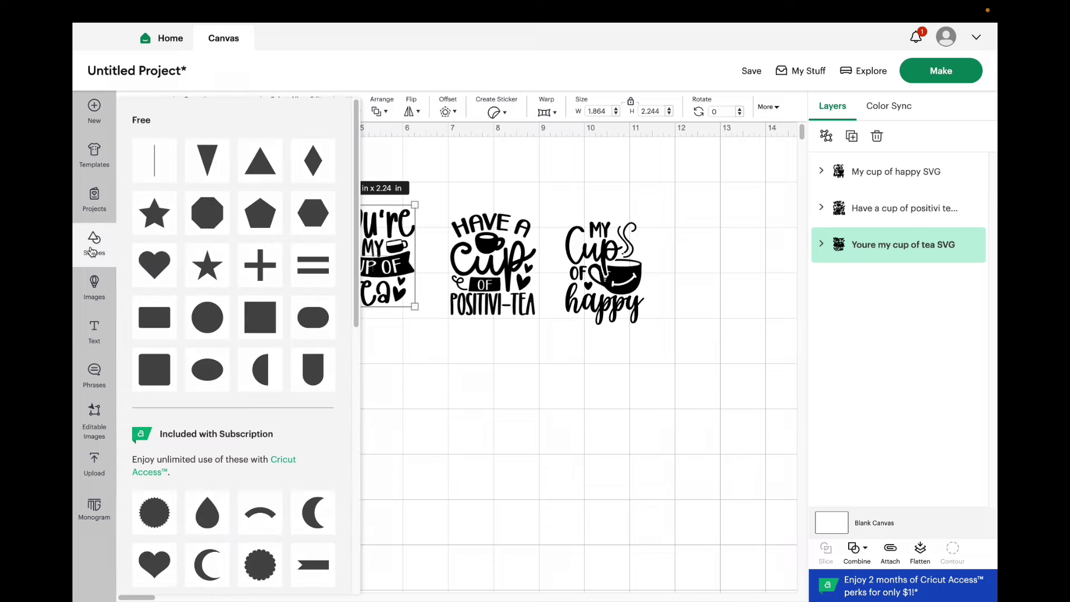
click(261, 313)
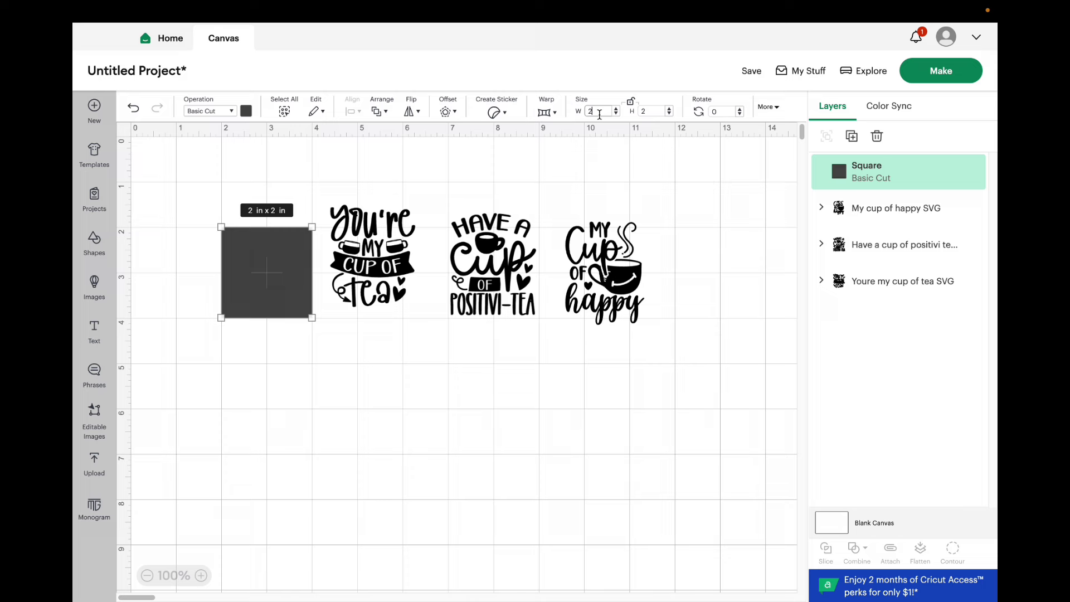
click(655, 112)
text(.75)
key(Return)
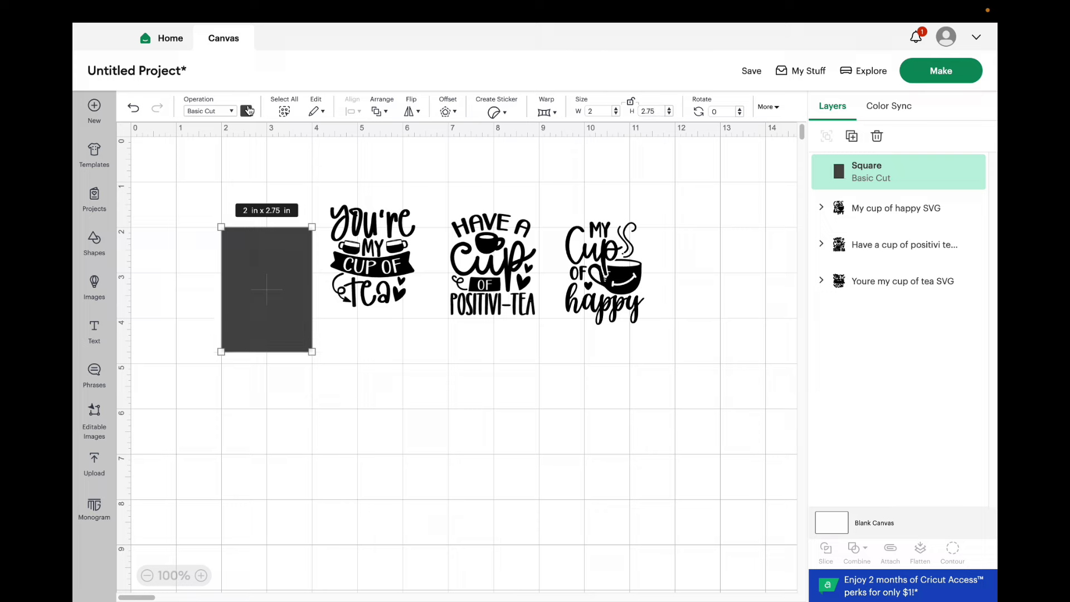
click(247, 110)
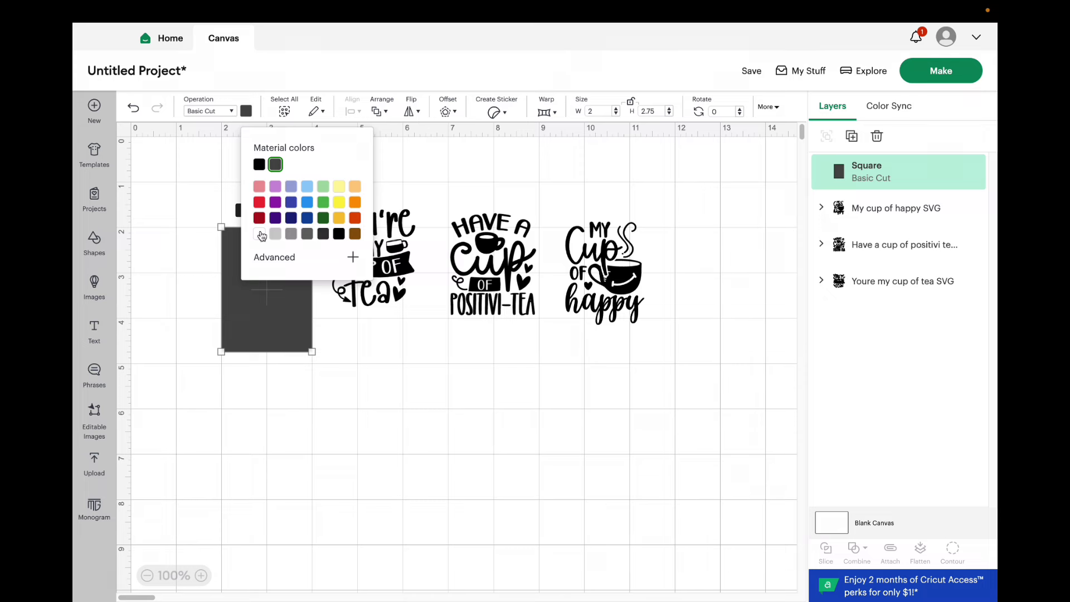
click(260, 234)
Send the white rectangle to the back of the stack
click(316, 404)
click(296, 307)
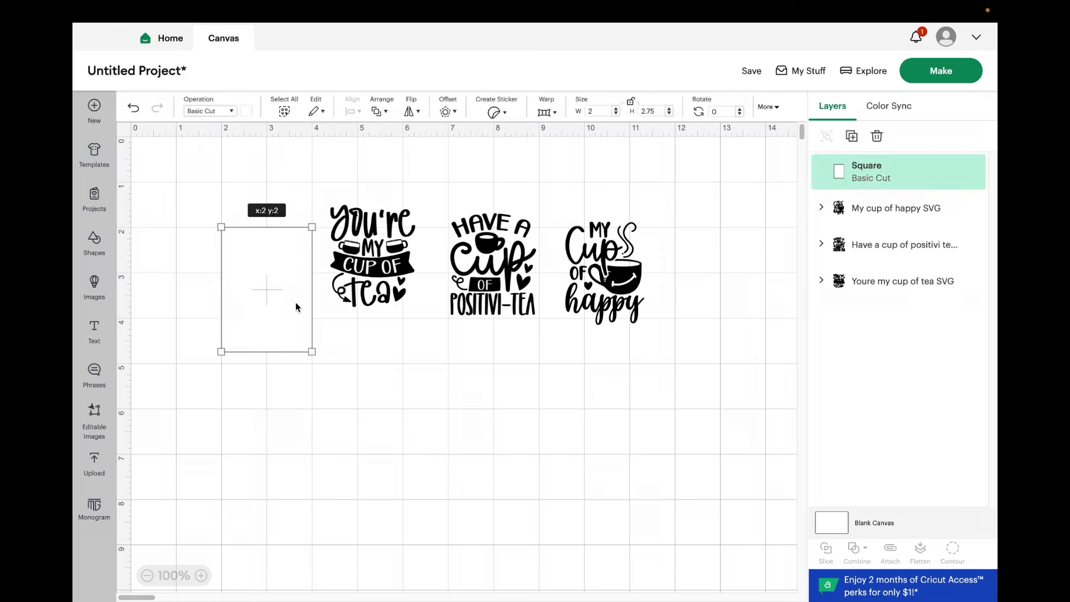
click(393, 287)
key(ctrl+z)
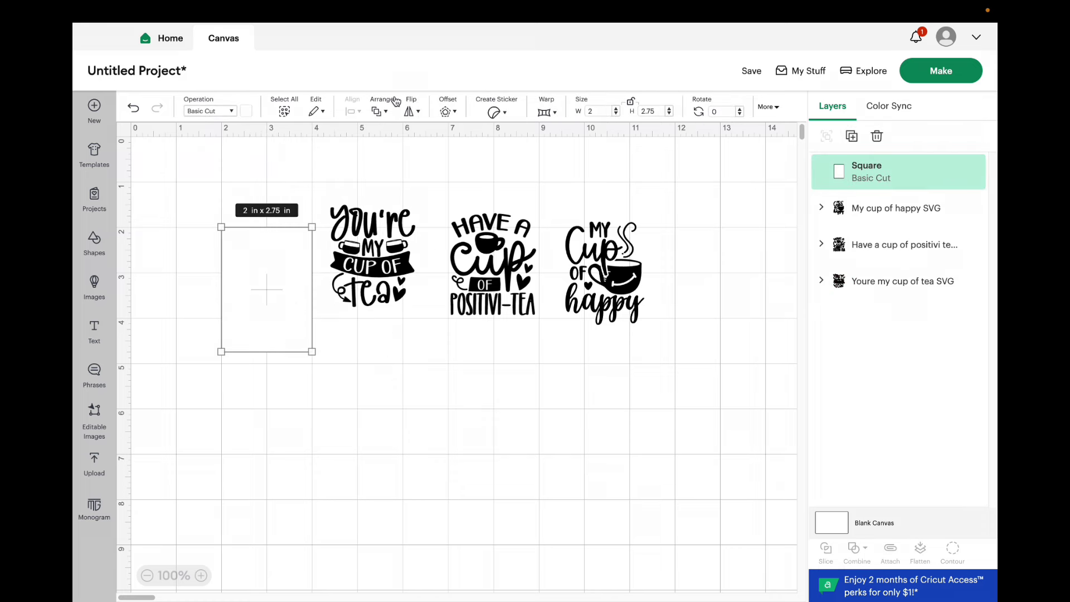
click(386, 116)
click(410, 202)
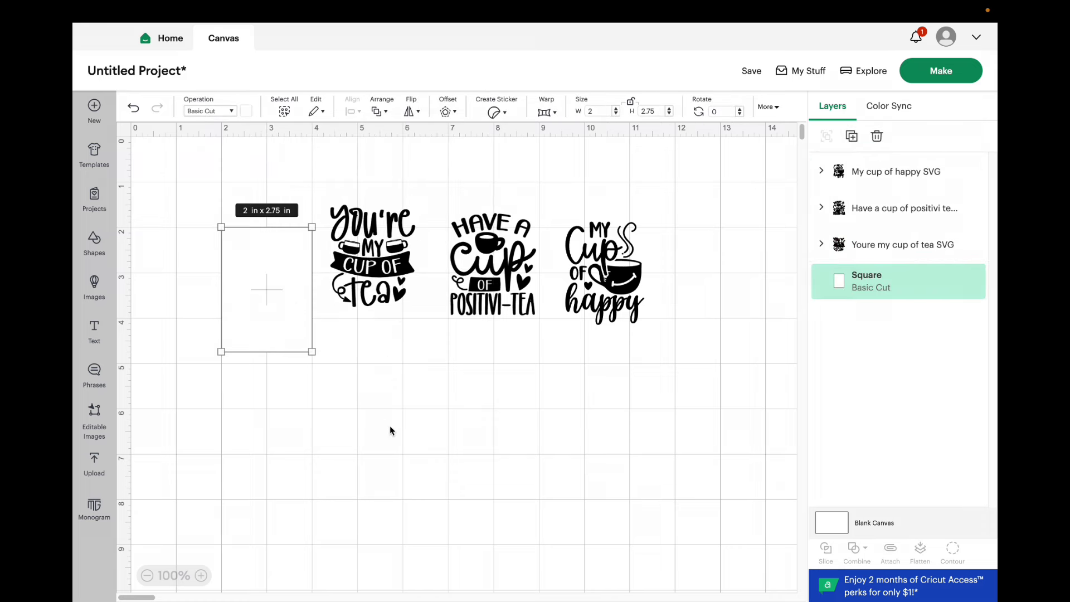
Move the You're my cup of tea design into the rectangle and resize it to 1.7 x 2.05 in, centred
click(329, 231)
drag(384, 264, 288, 301)
drag(310, 336, 301, 325)
drag(263, 295, 267, 291)
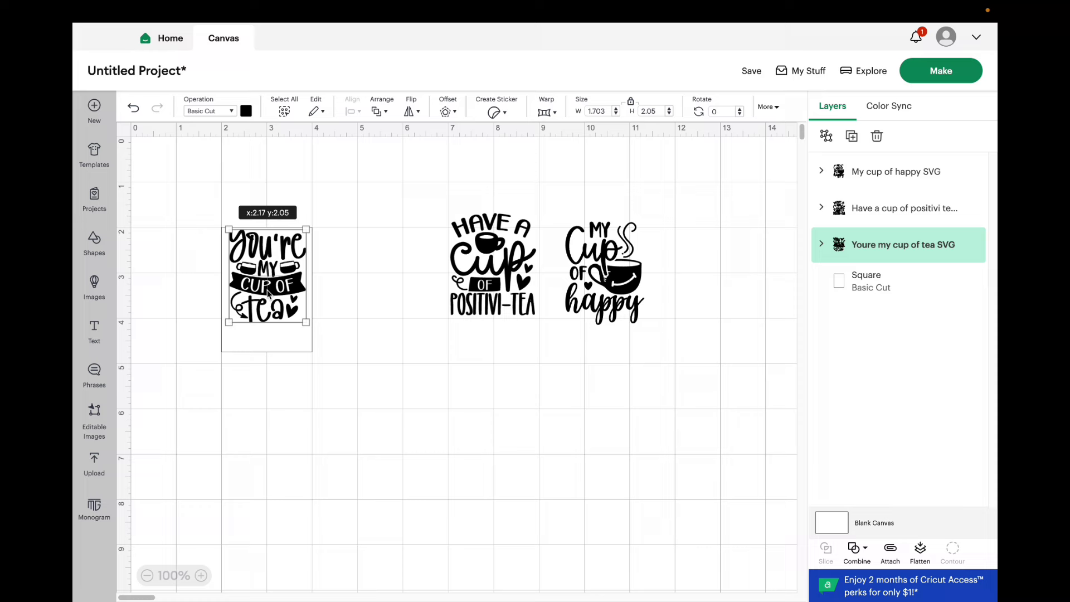
click(395, 336)
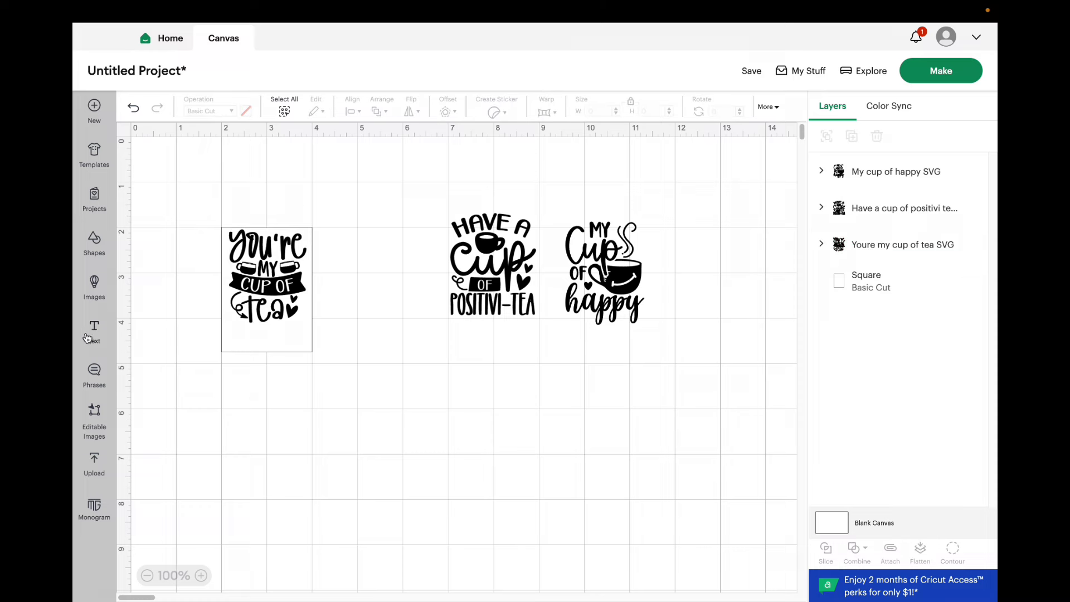
Add a two-line text box with the couple's names and 'Oct 1, 2024'
click(87, 337)
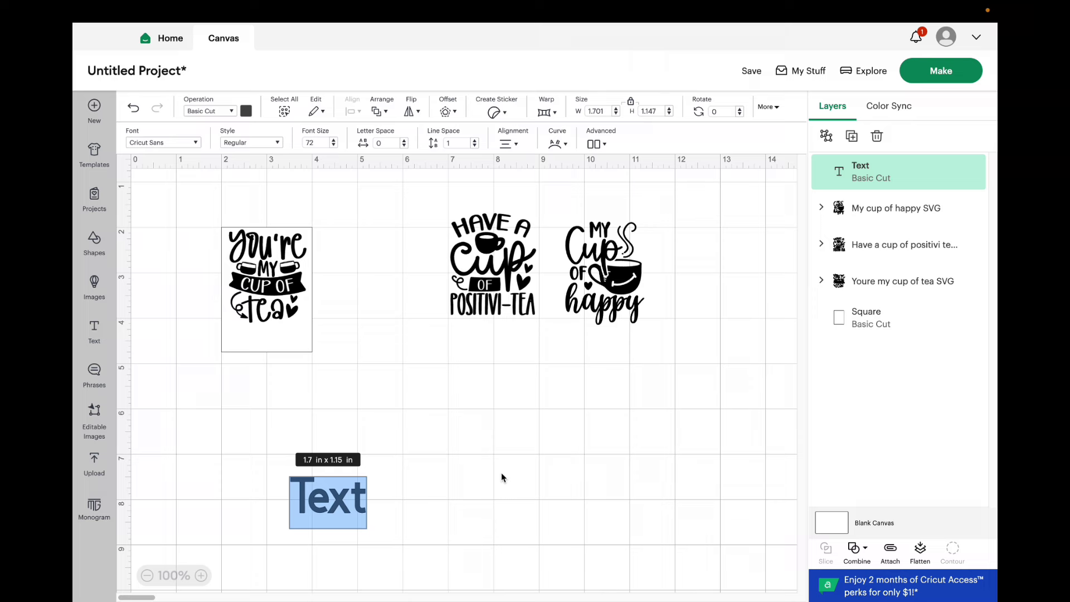
text(Kelsey)
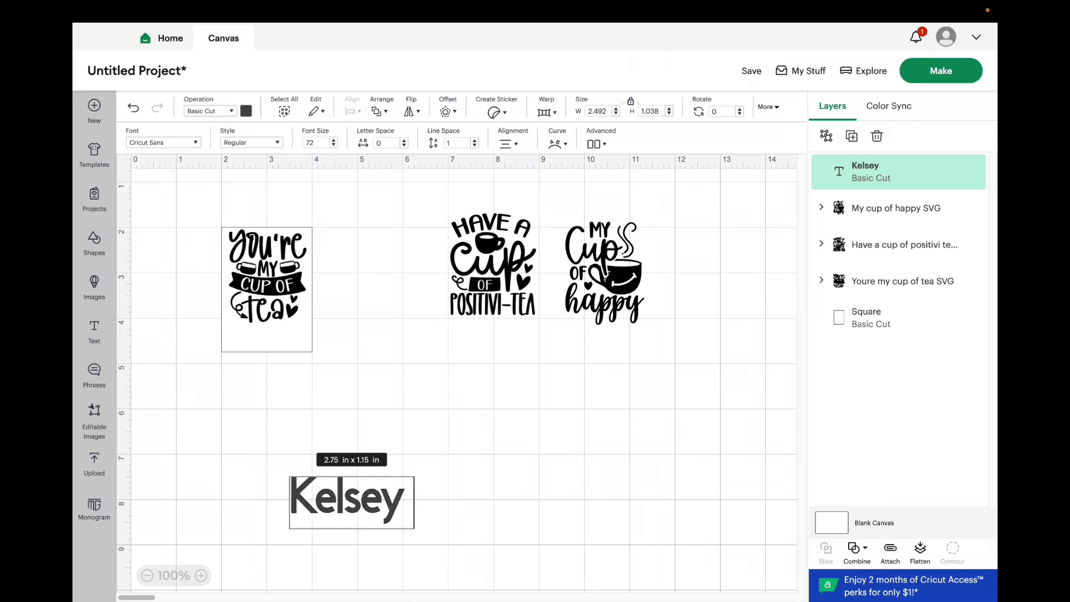
text( & Joh)
key(Return)
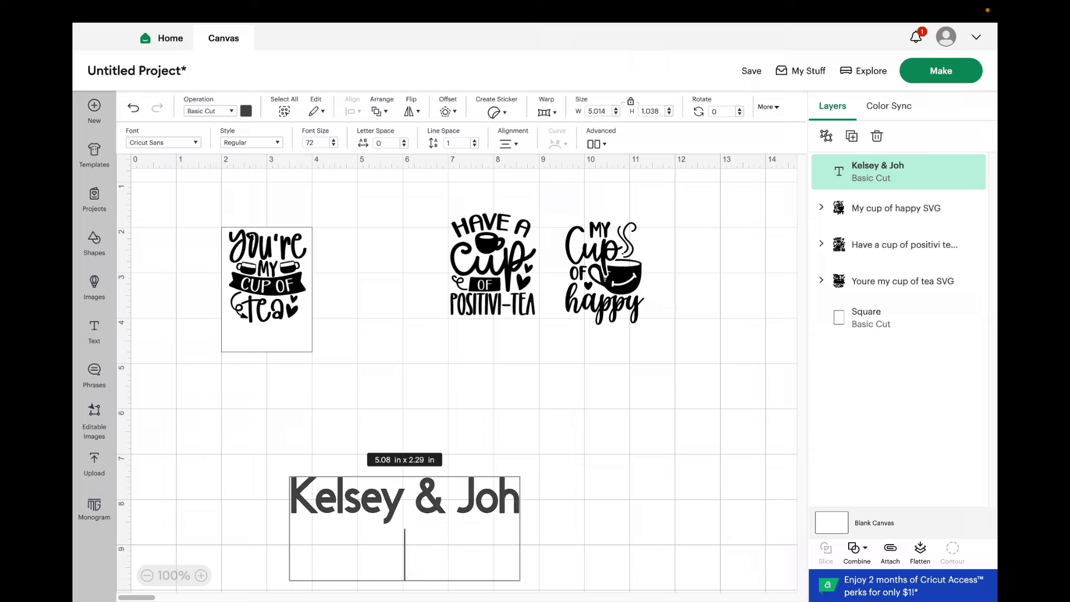
key(BackSpace)
text(n)
key(Return)
text(Oct 1, )
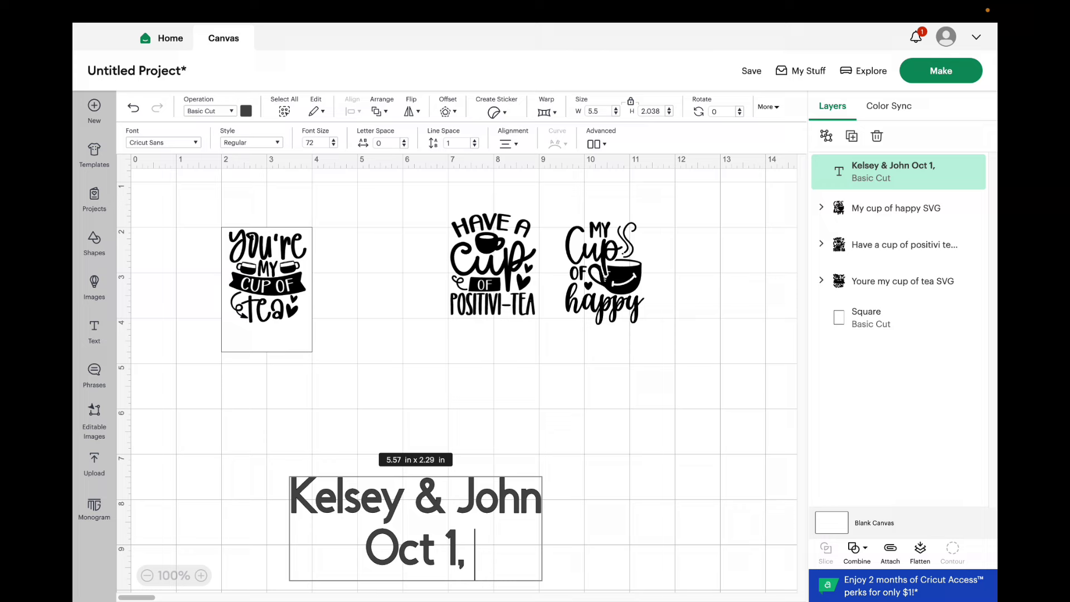
text(2024)
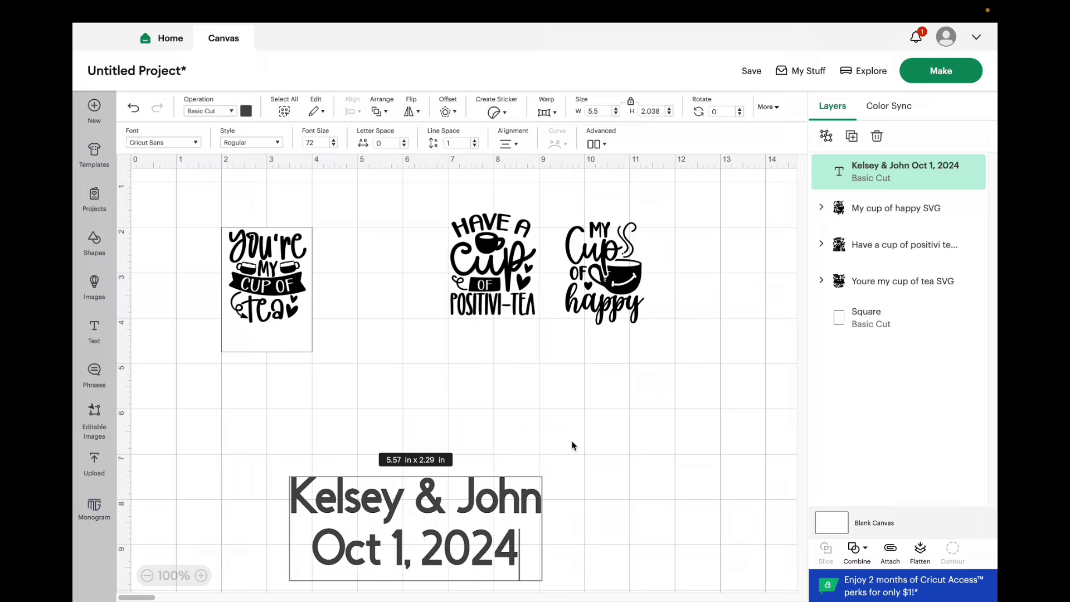
click(566, 461)
Change 'Oct' to 'October', then shrink the text and place it under the tea design
double_click(405, 556)
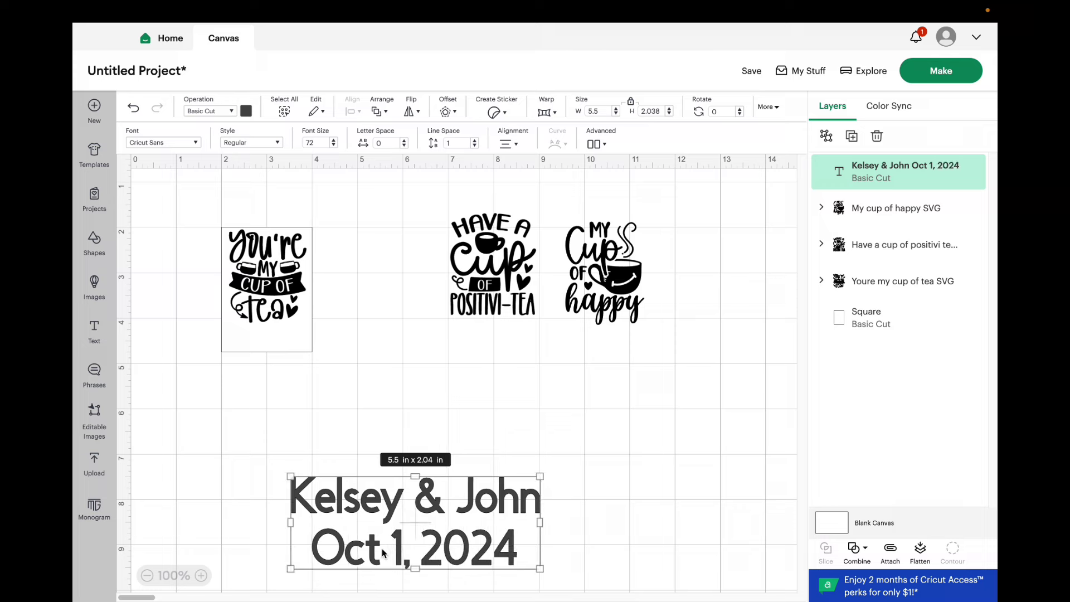
click(382, 549)
double_click(382, 549)
click(381, 549)
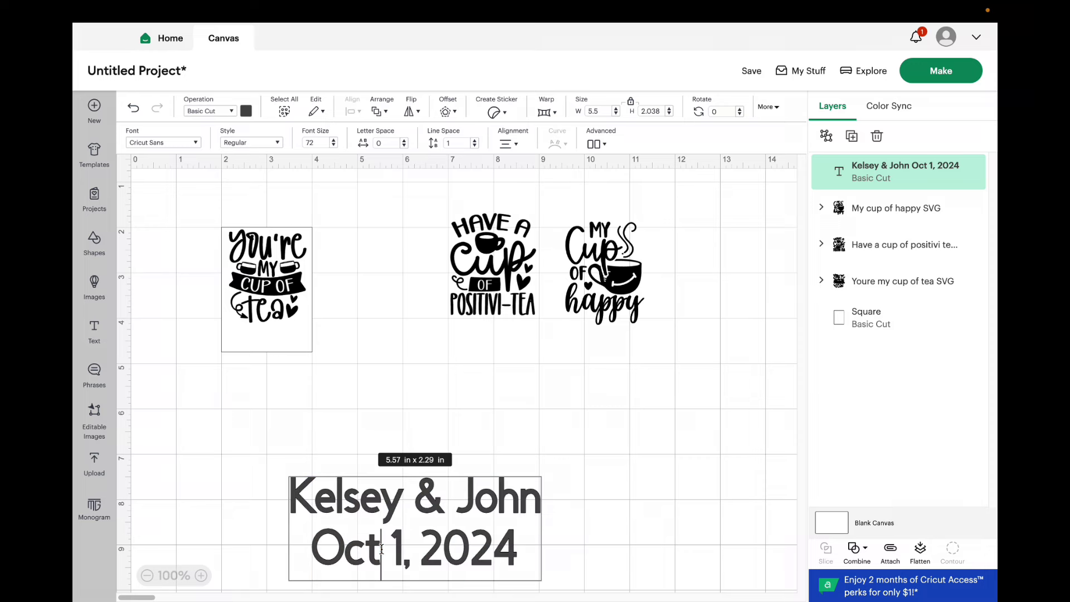
text(ober)
click(632, 514)
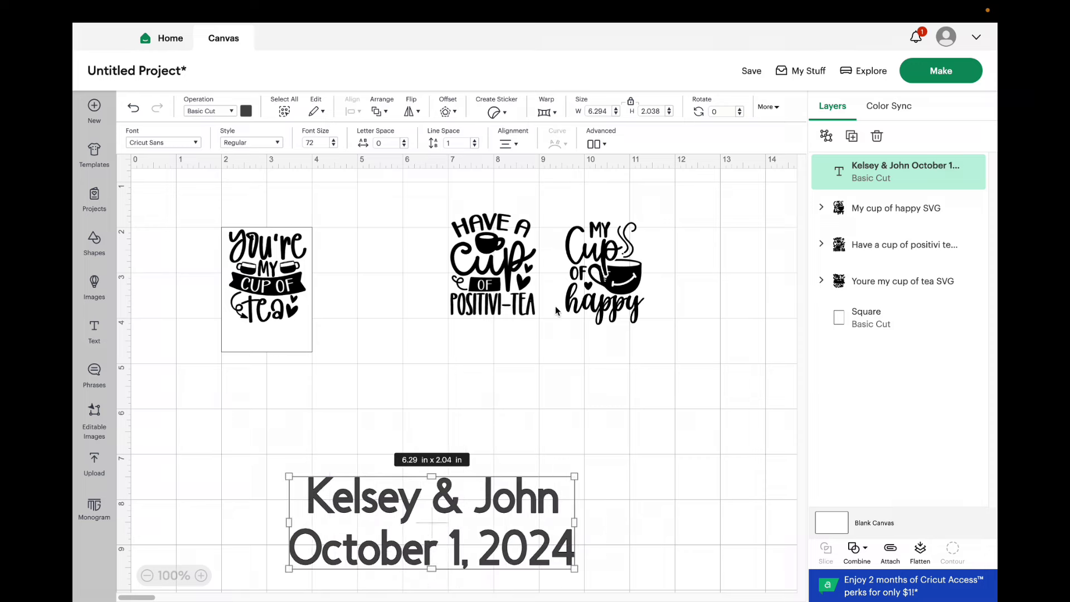
drag(574, 570, 301, 357)
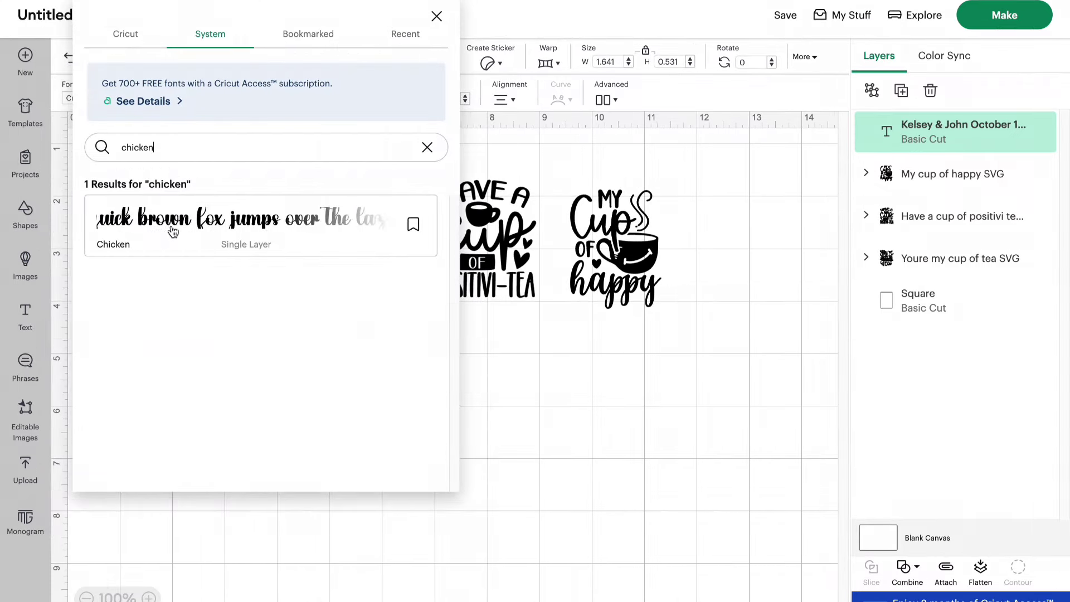
Apply the Chicken font, shrink the text to fit, and centre the tag's pieces horizontally
click(528, 377)
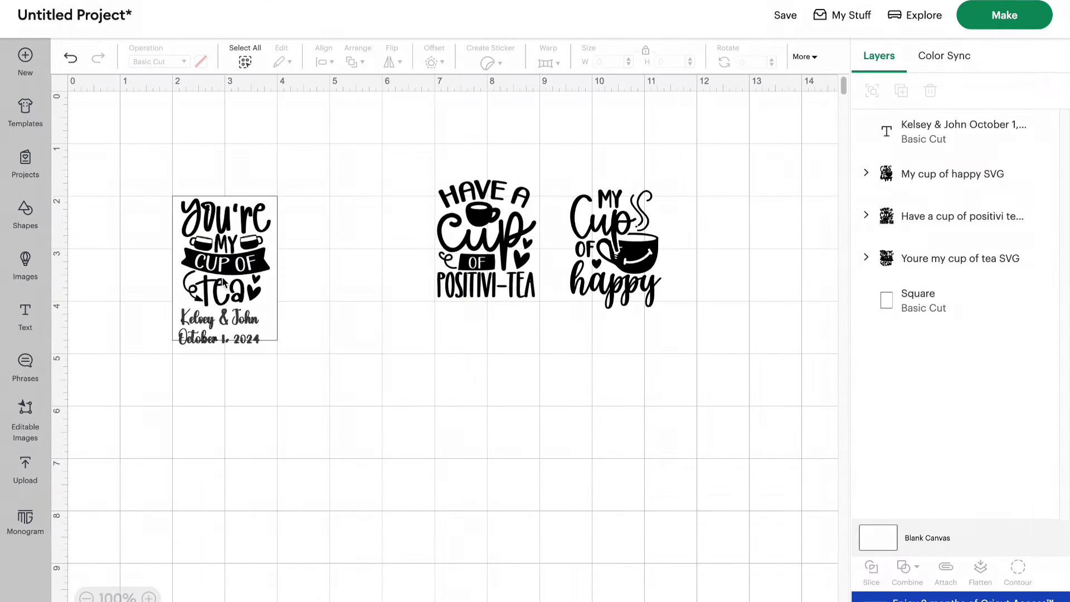
click(229, 328)
drag(261, 342, 223, 322)
click(241, 400)
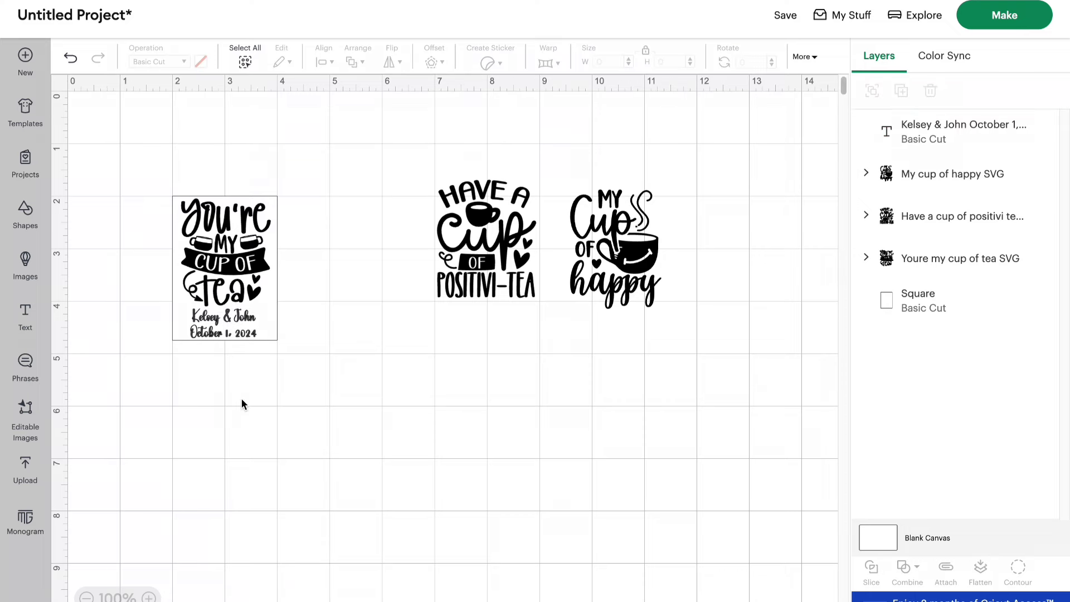
drag(308, 358, 137, 78)
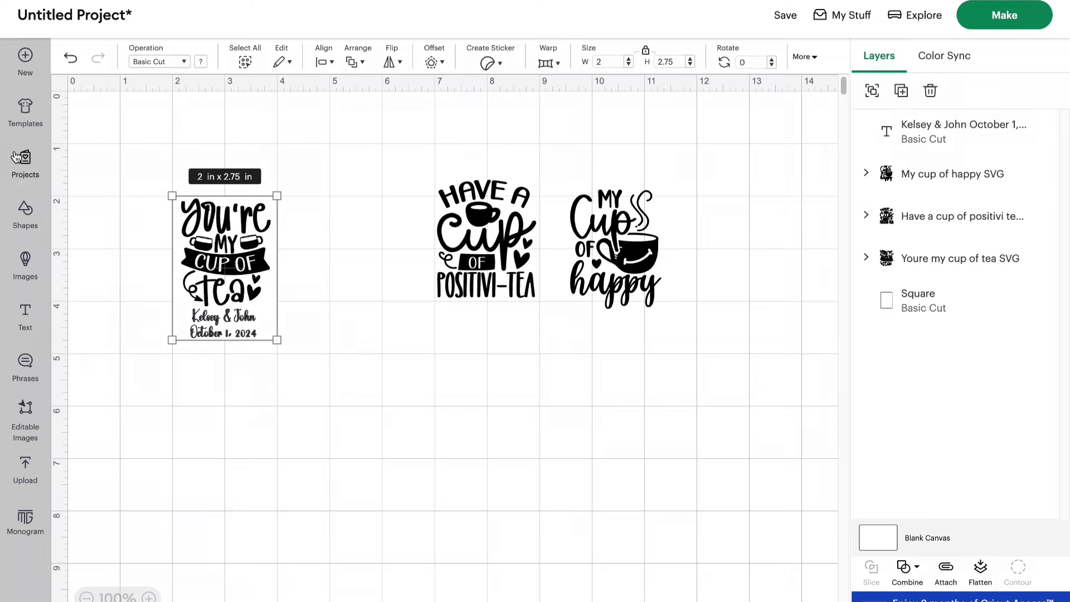
click(322, 62)
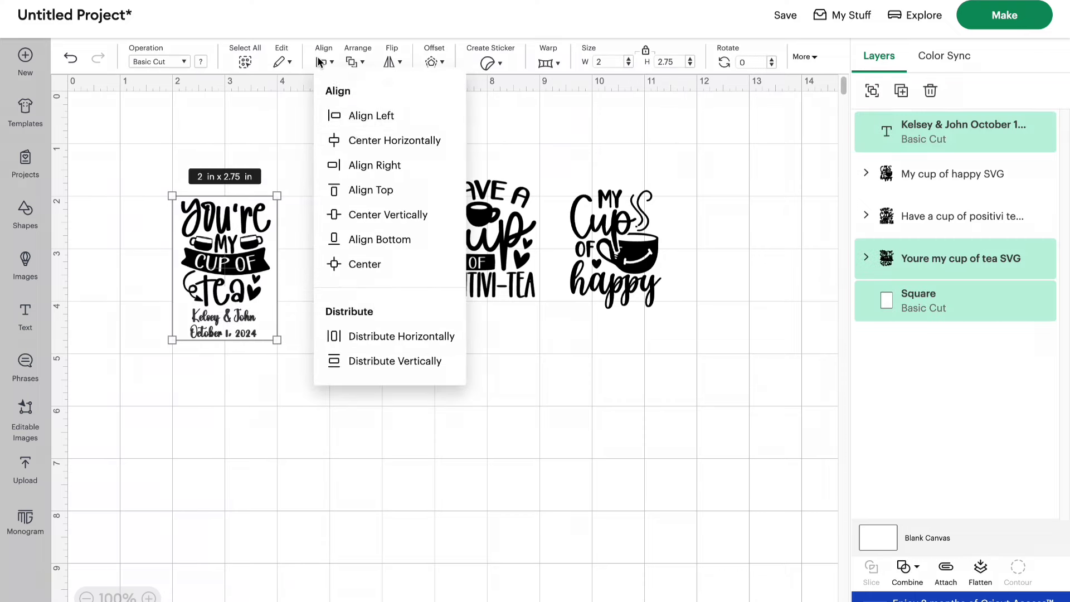
click(353, 140)
click(307, 313)
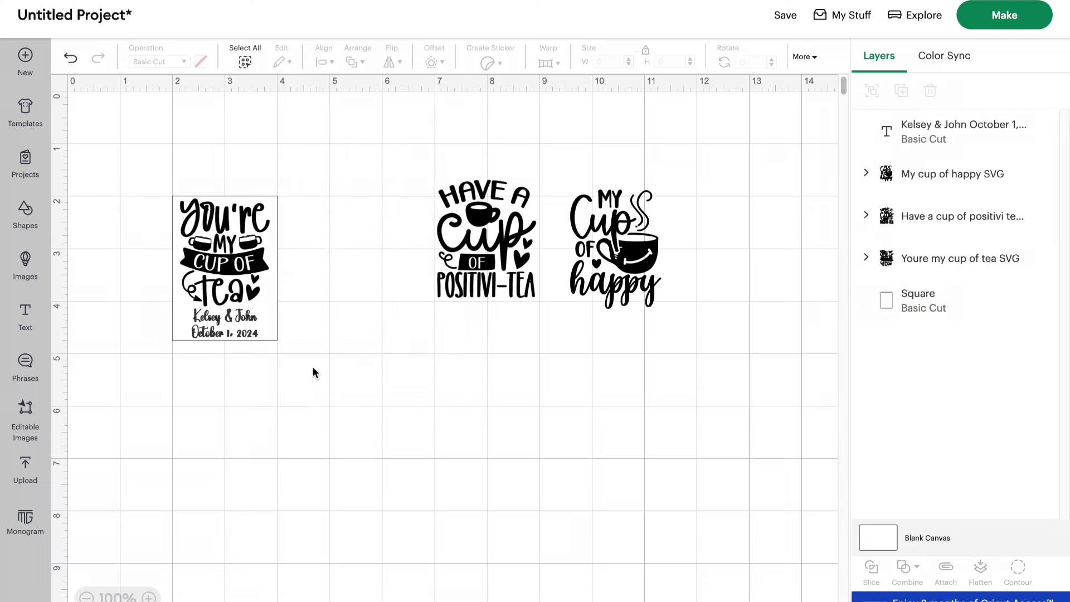
Colour the names and date text black
click(246, 335)
click(201, 63)
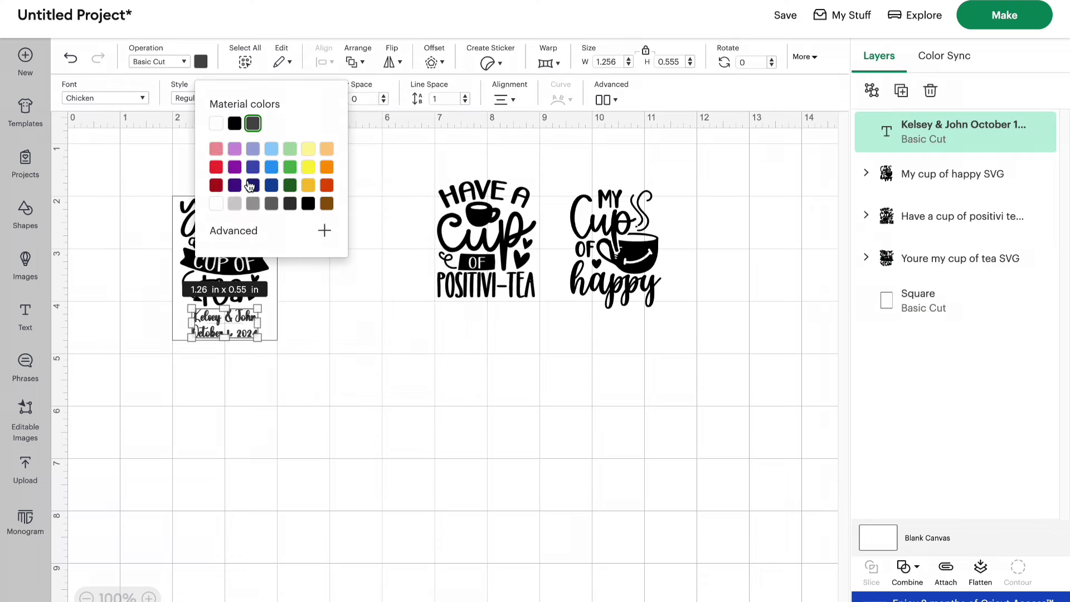
click(309, 204)
click(320, 365)
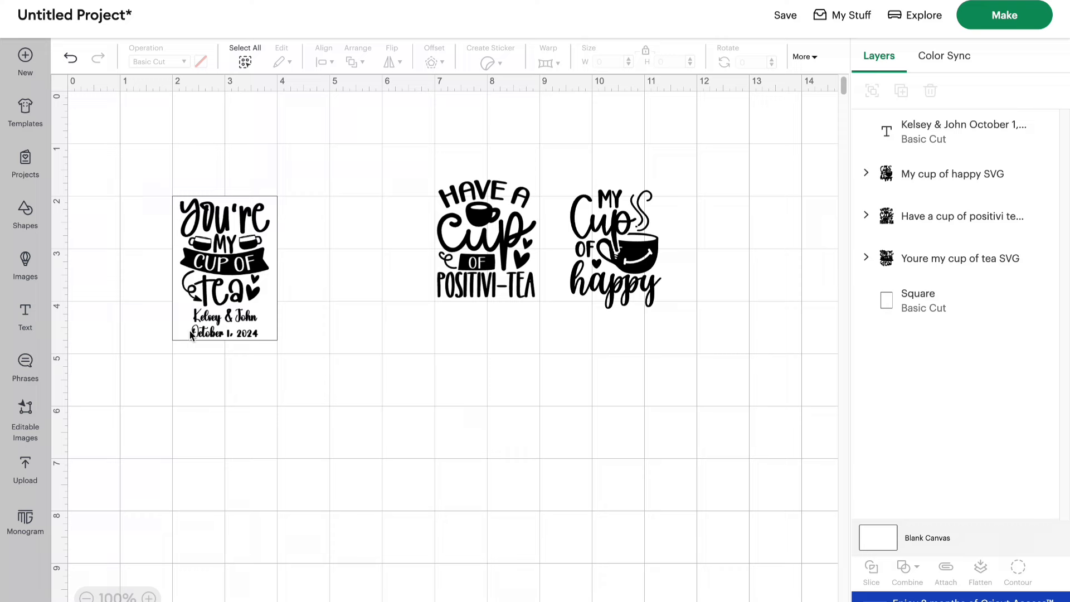
Give the You're my cup of tea design a custom dark grey-green colour
click(220, 328)
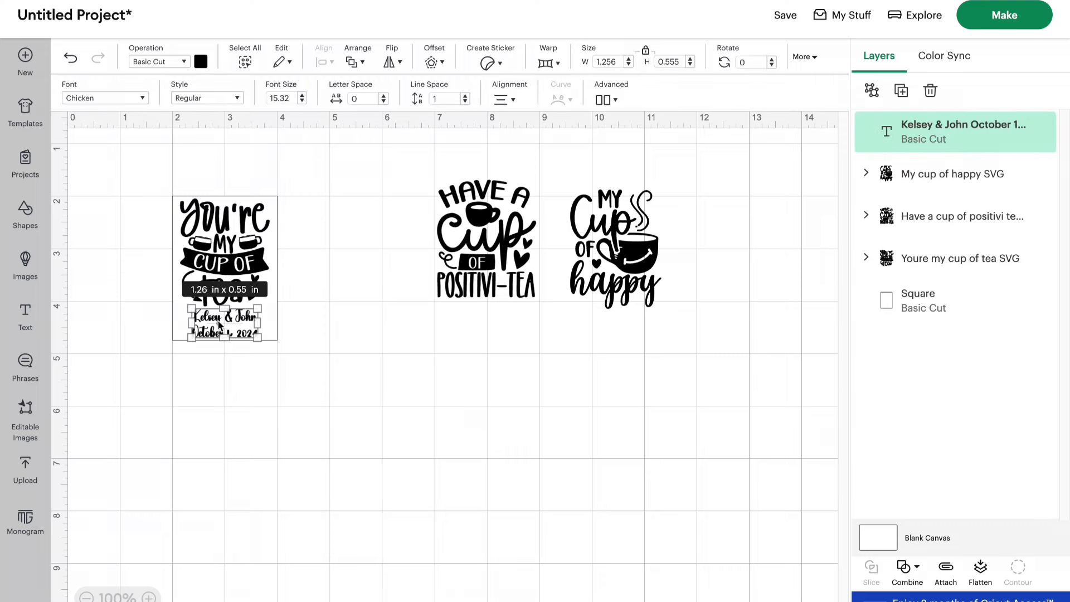
click(232, 263)
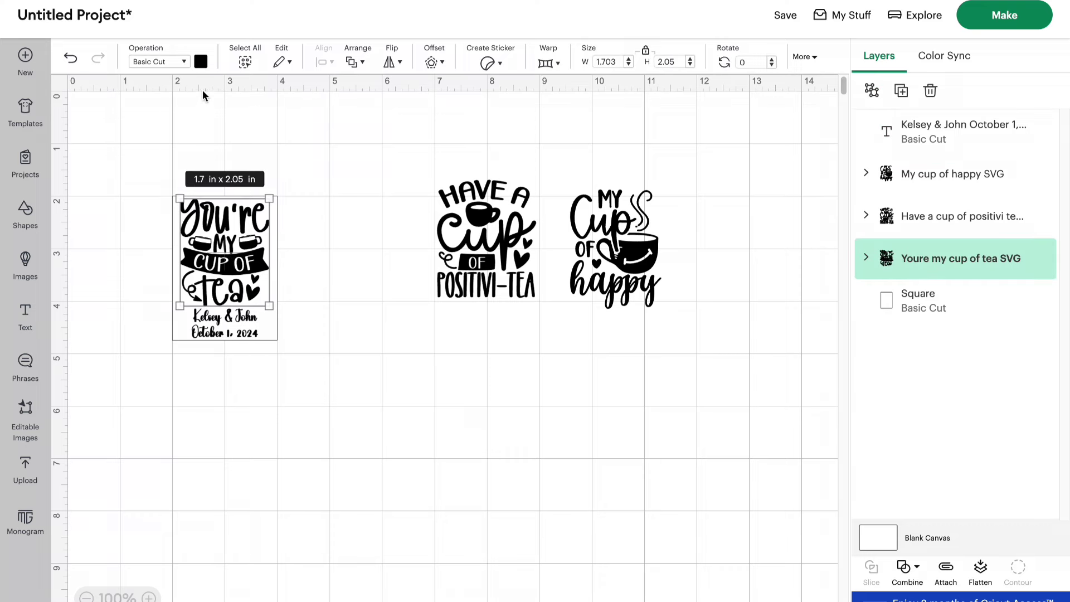
click(200, 63)
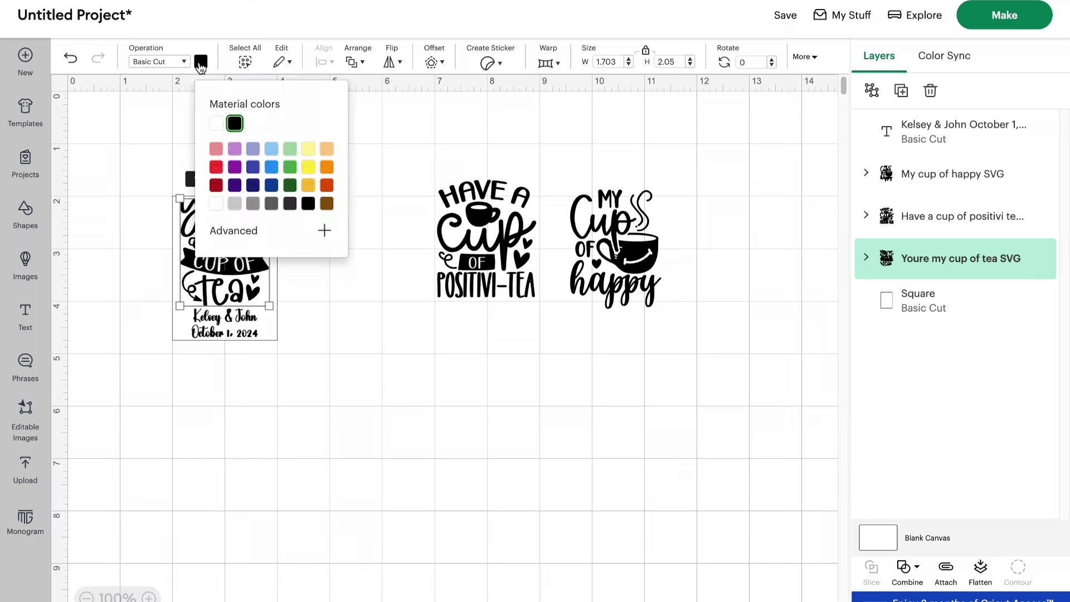
click(325, 233)
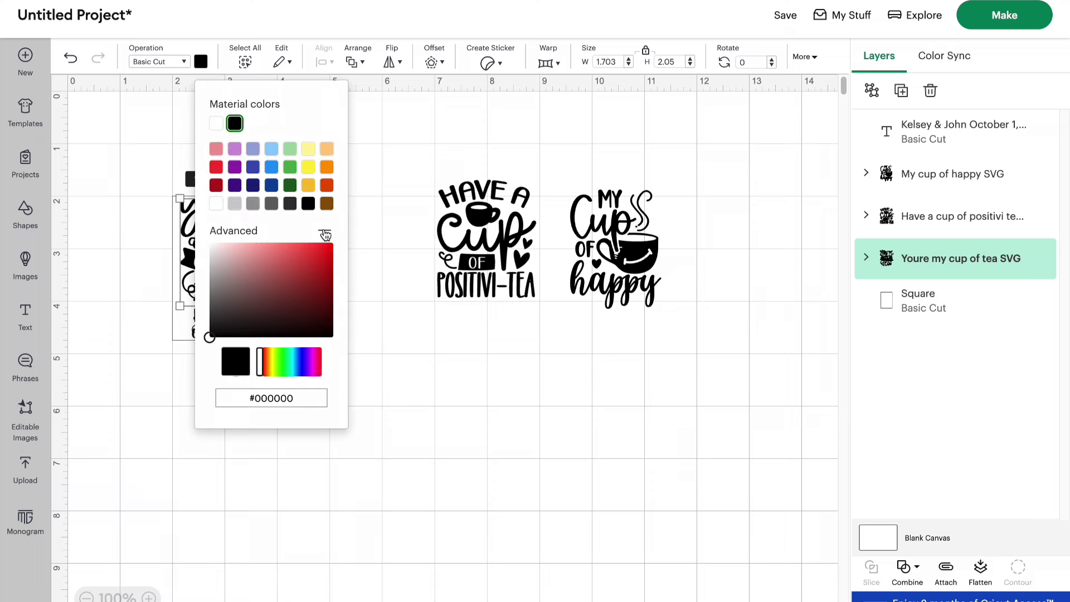
click(280, 359)
drag(223, 335, 241, 312)
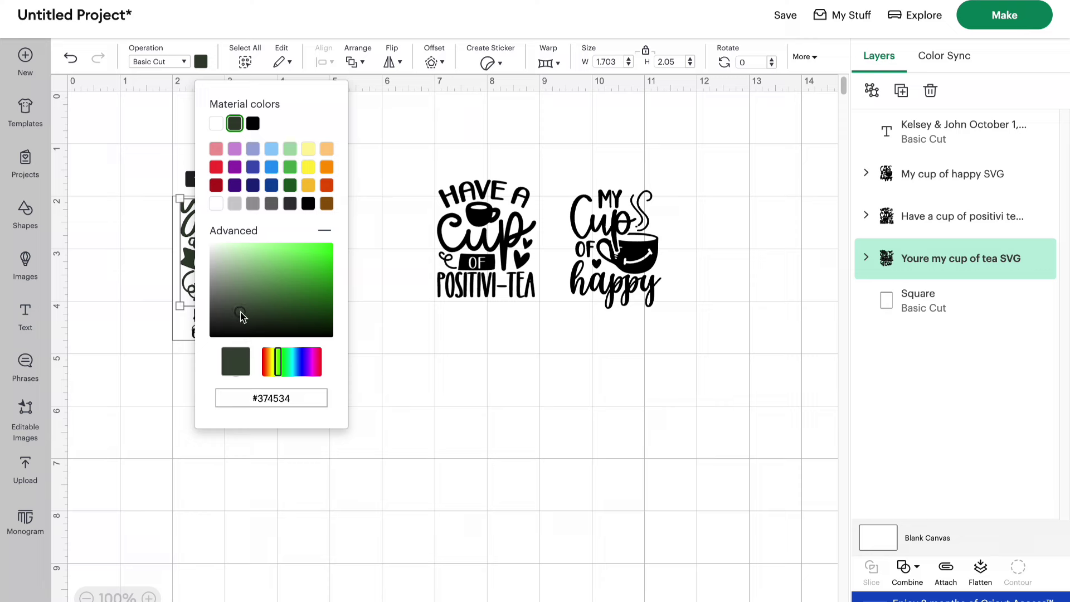
click(152, 400)
Match the names and date text to the same dark green
click(216, 328)
click(200, 62)
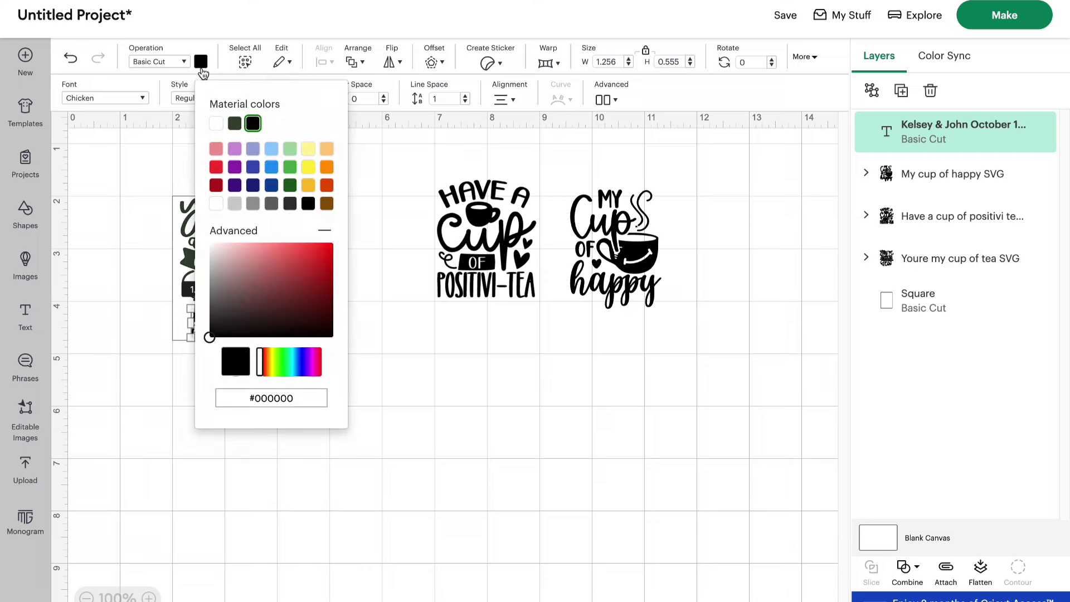
click(235, 127)
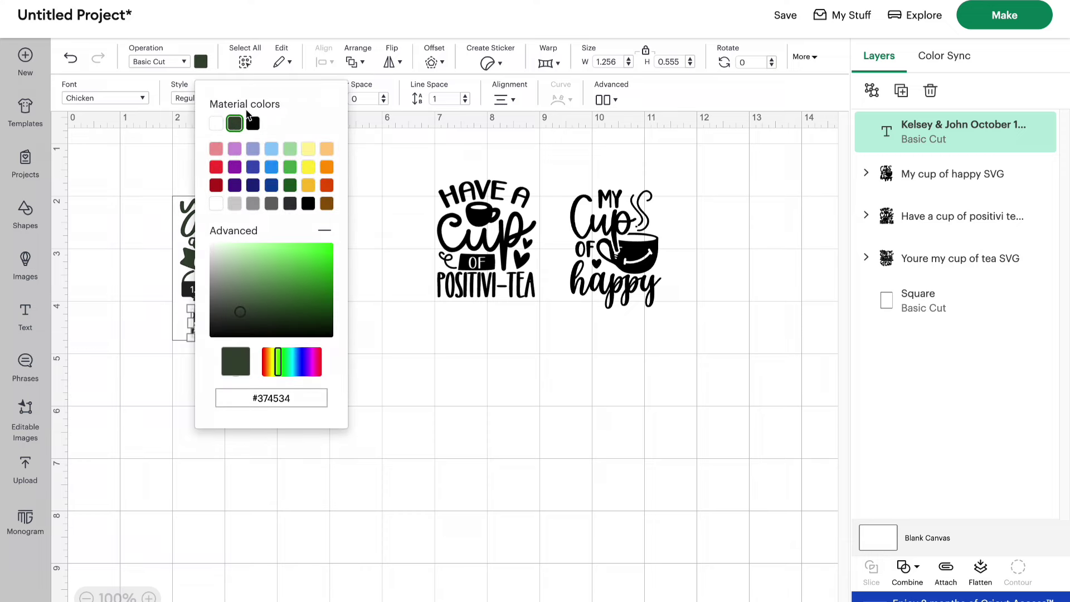
click(165, 285)
Centre the left design's parts horizontally and flatten them into one printable layer
drag(360, 381, 89, 211)
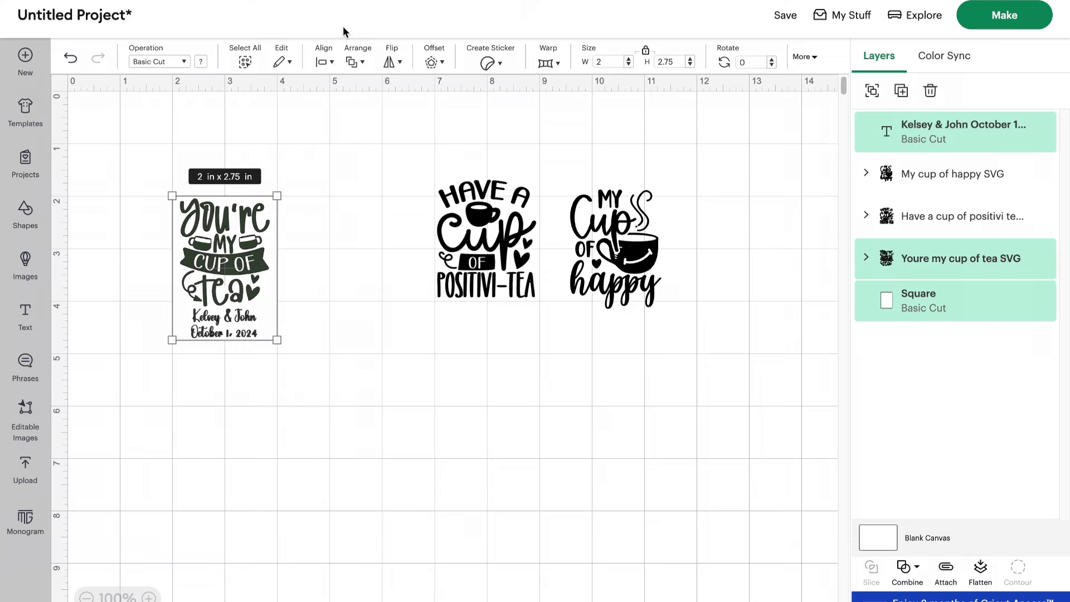
click(333, 62)
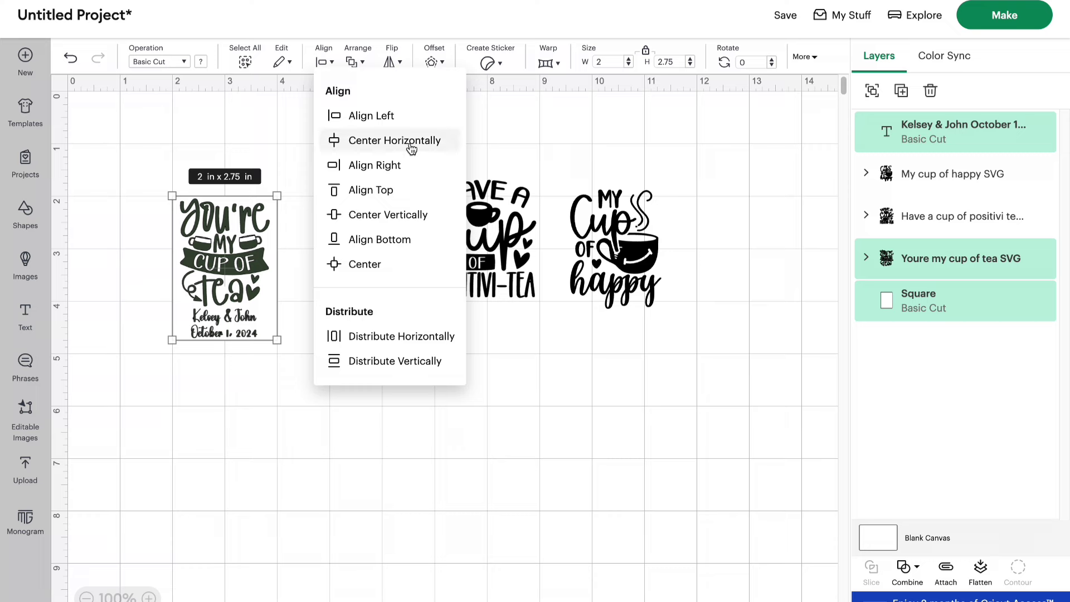
click(411, 146)
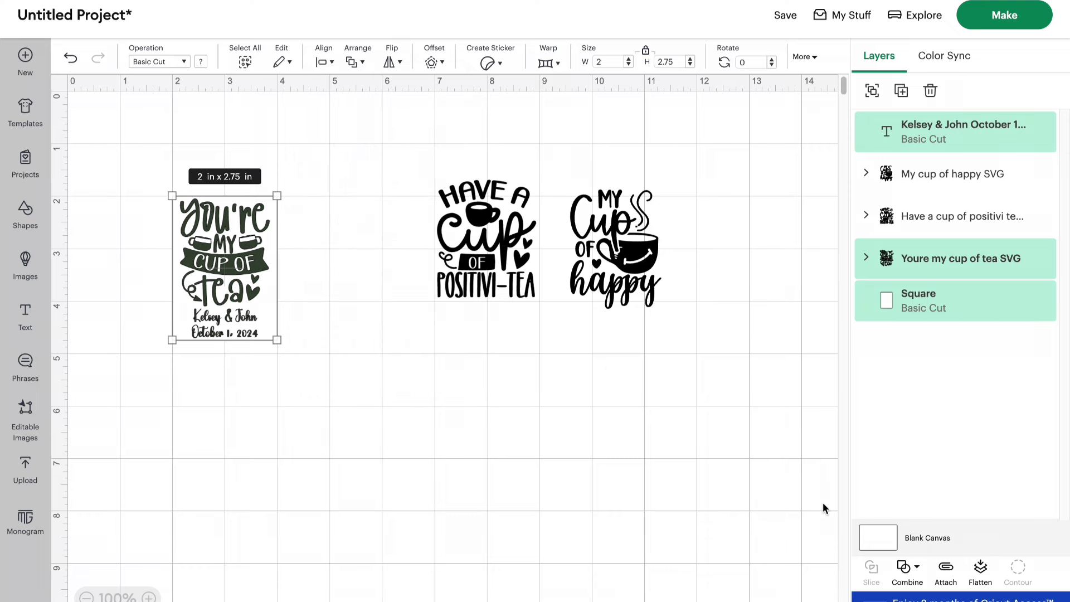
click(981, 567)
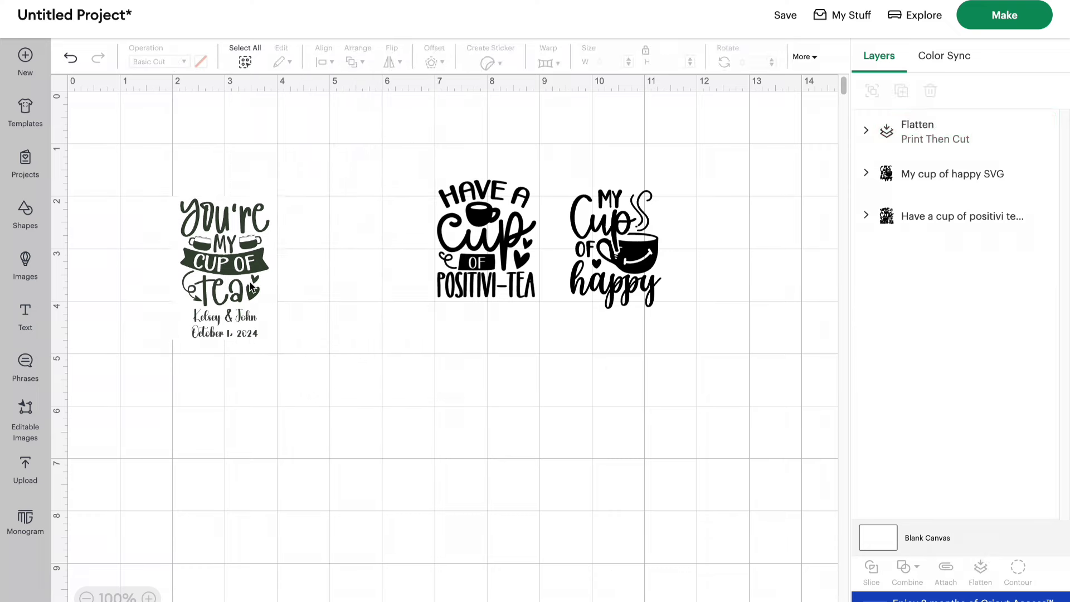
click(251, 287)
click(318, 379)
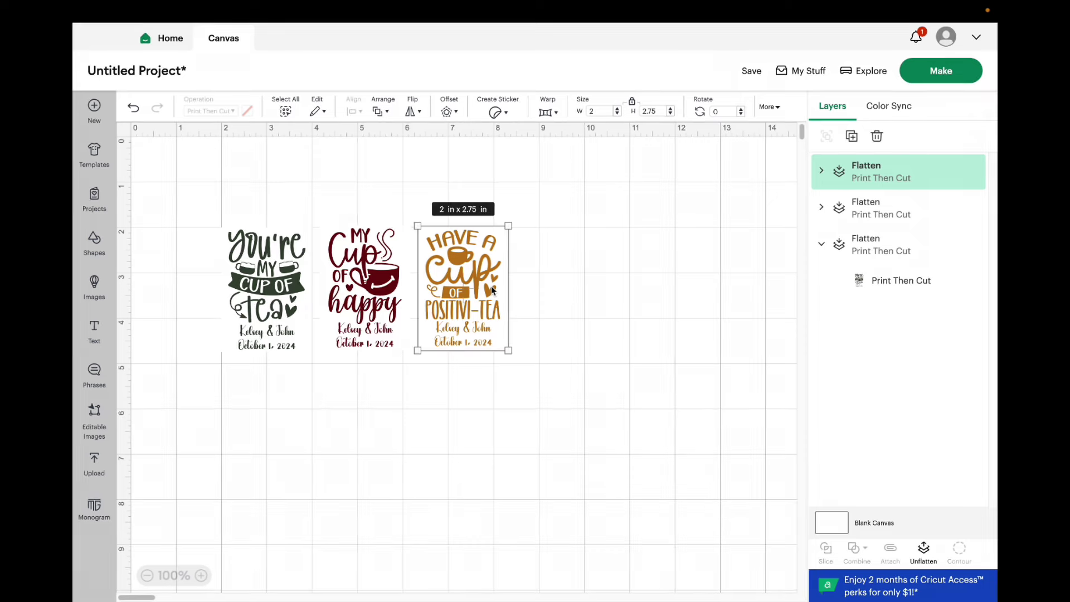
click(466, 428)
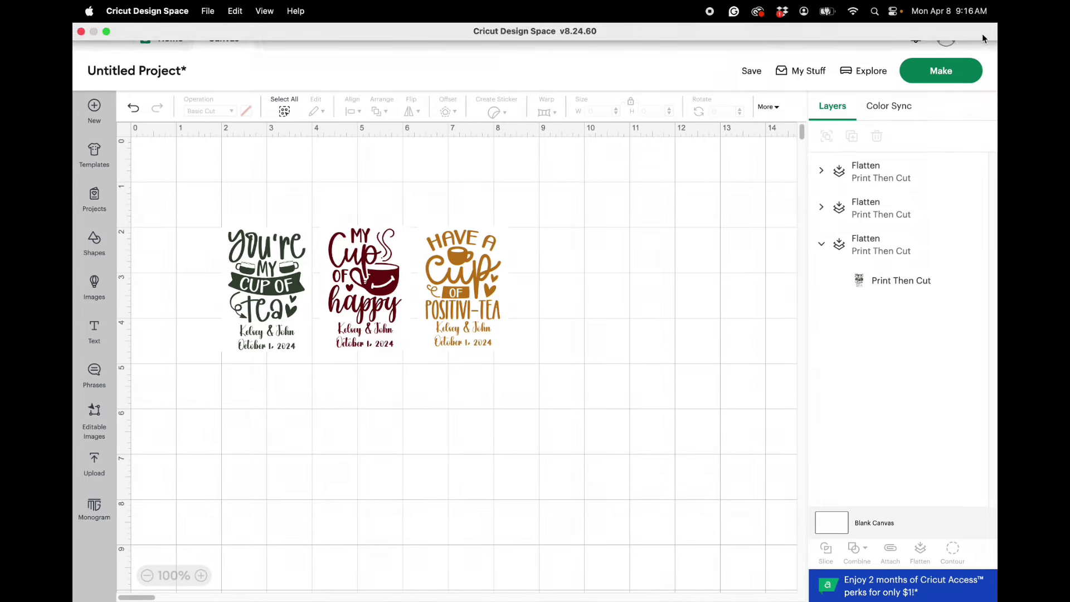
Send the project to Make without saving and set and apply the number of project copies
click(954, 70)
click(487, 351)
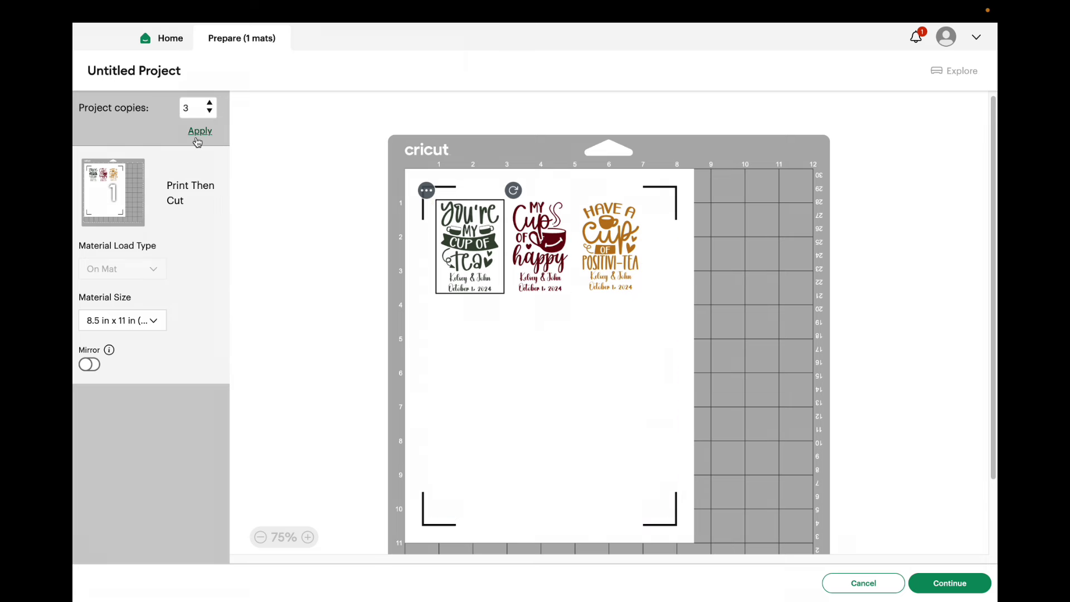
click(200, 132)
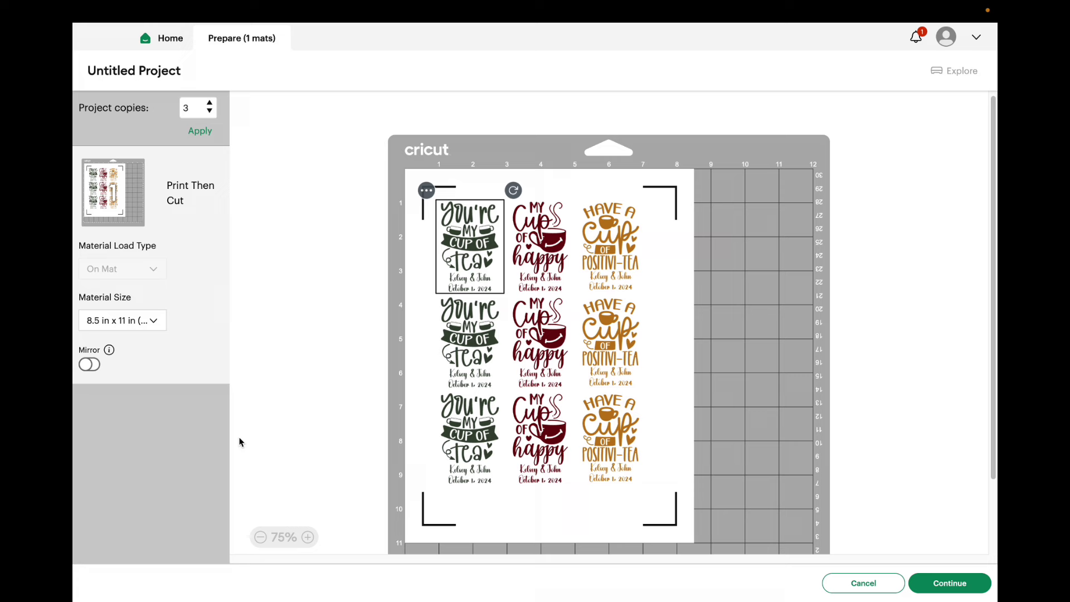
click(195, 103)
click(201, 130)
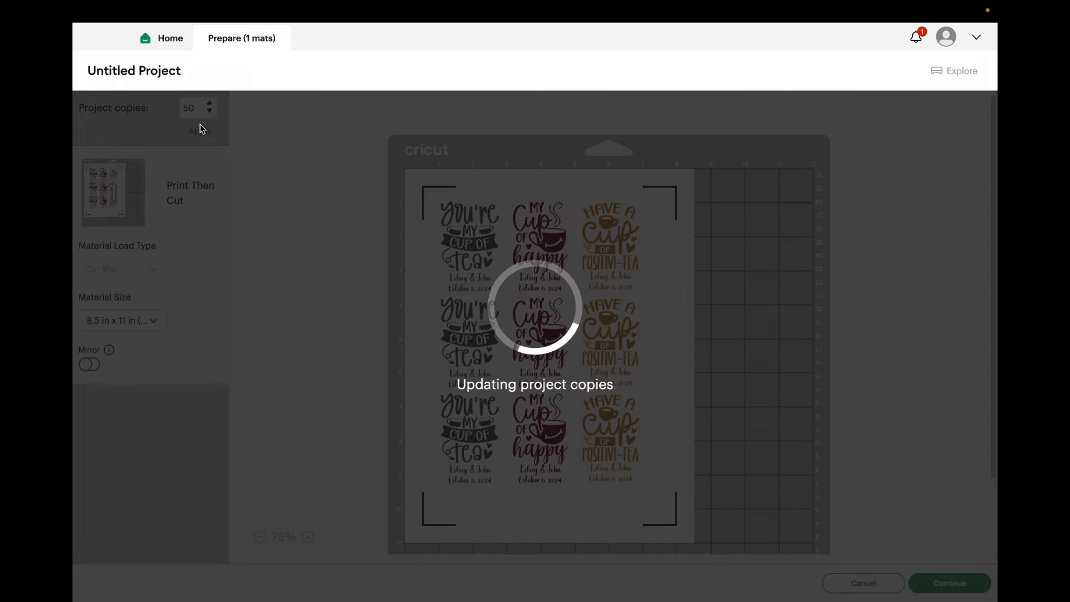
scroll(141, 377, down, 15)
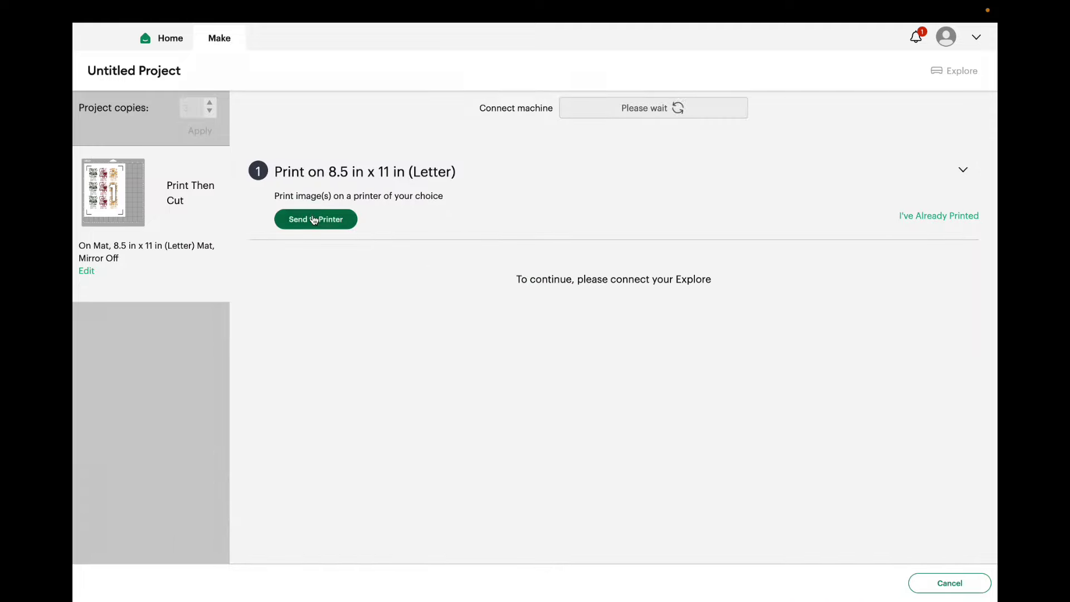
Print the sheet through the system print dialog on Photo Paper Glossy at Quality setting
click(316, 219)
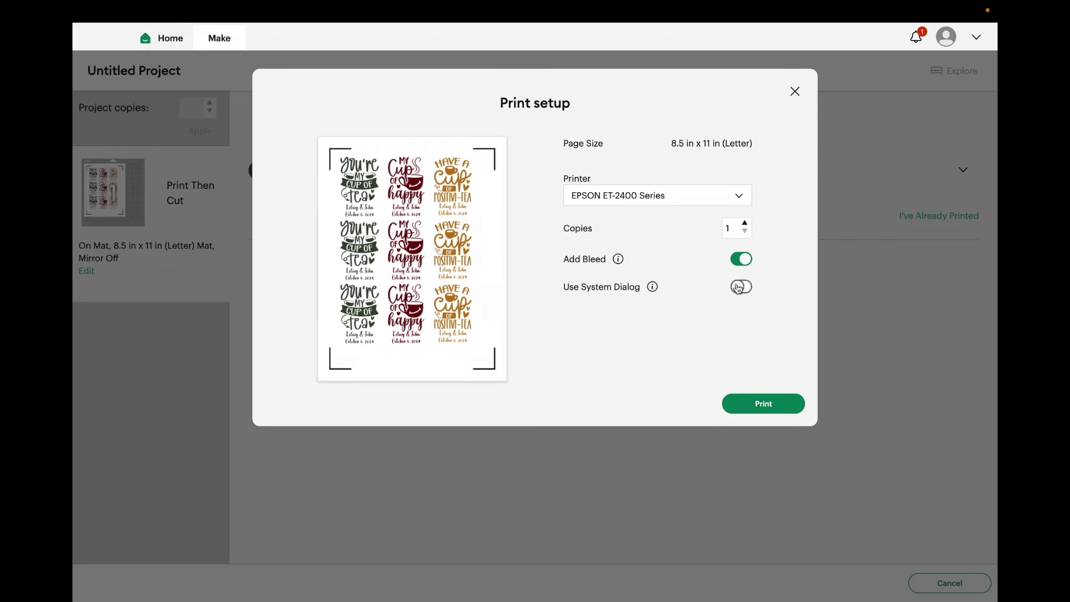
click(738, 289)
click(787, 408)
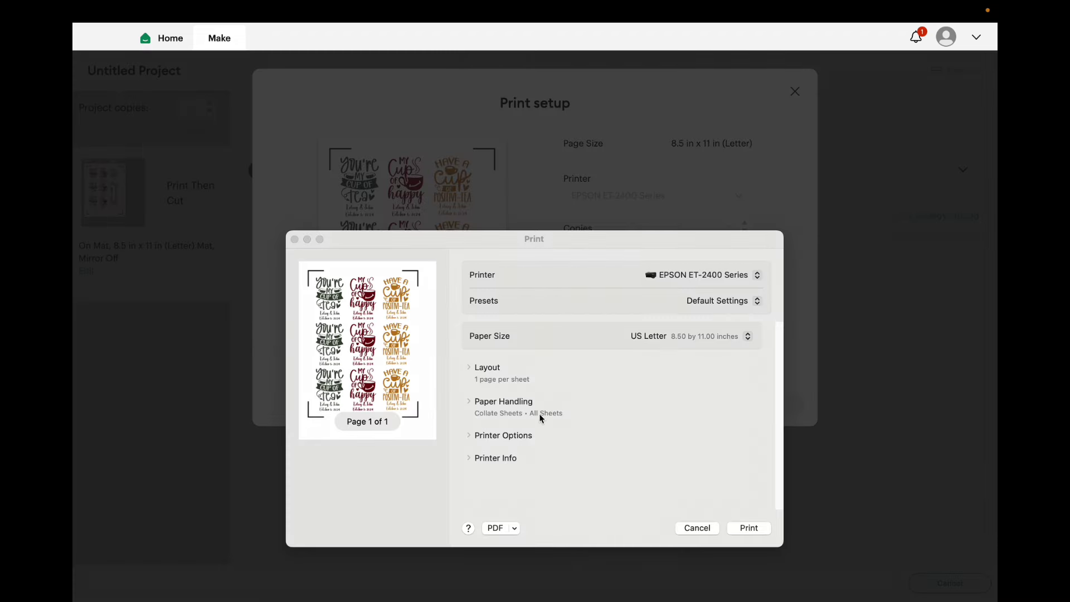
click(496, 437)
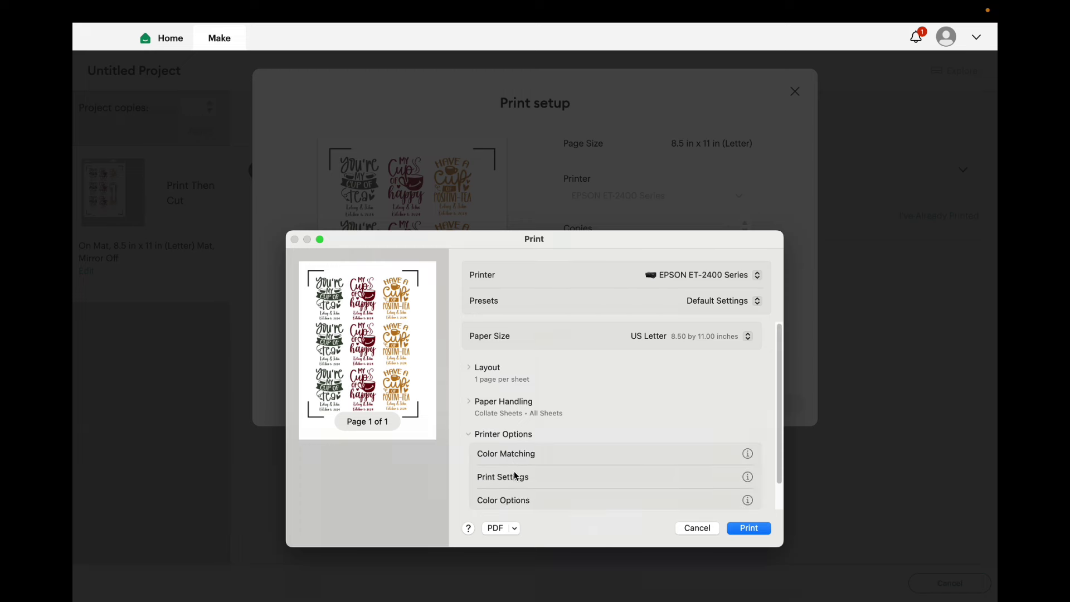
scroll(516, 462, down, 1)
click(517, 447)
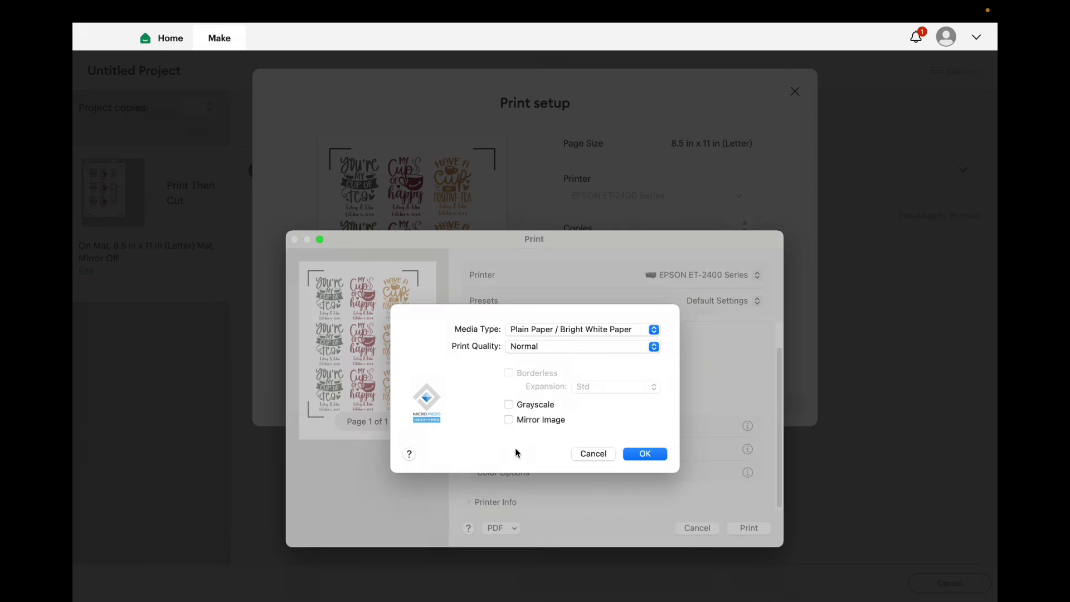
click(604, 331)
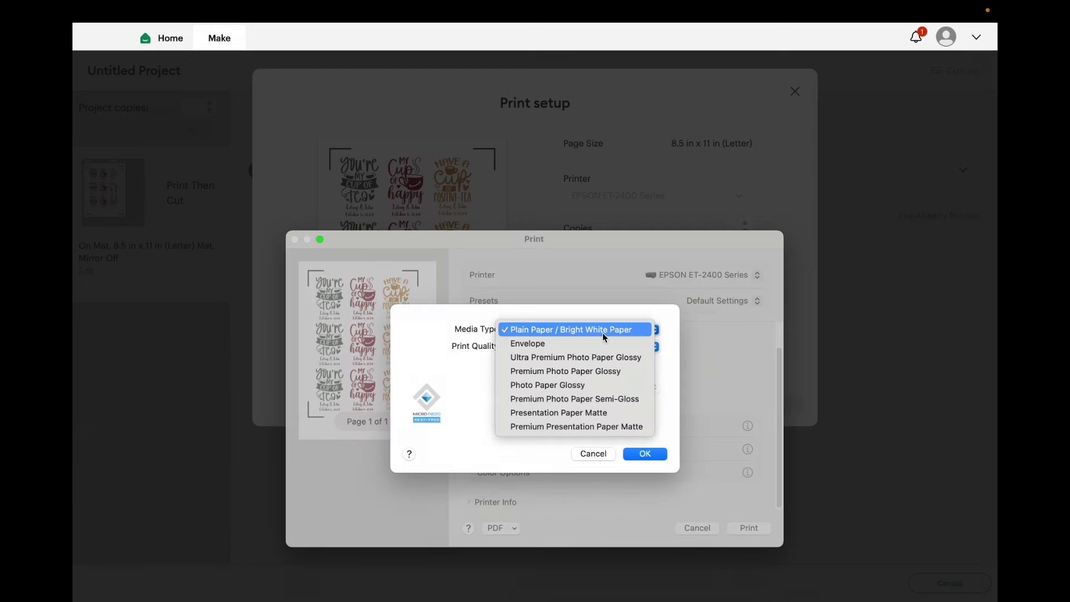
click(593, 384)
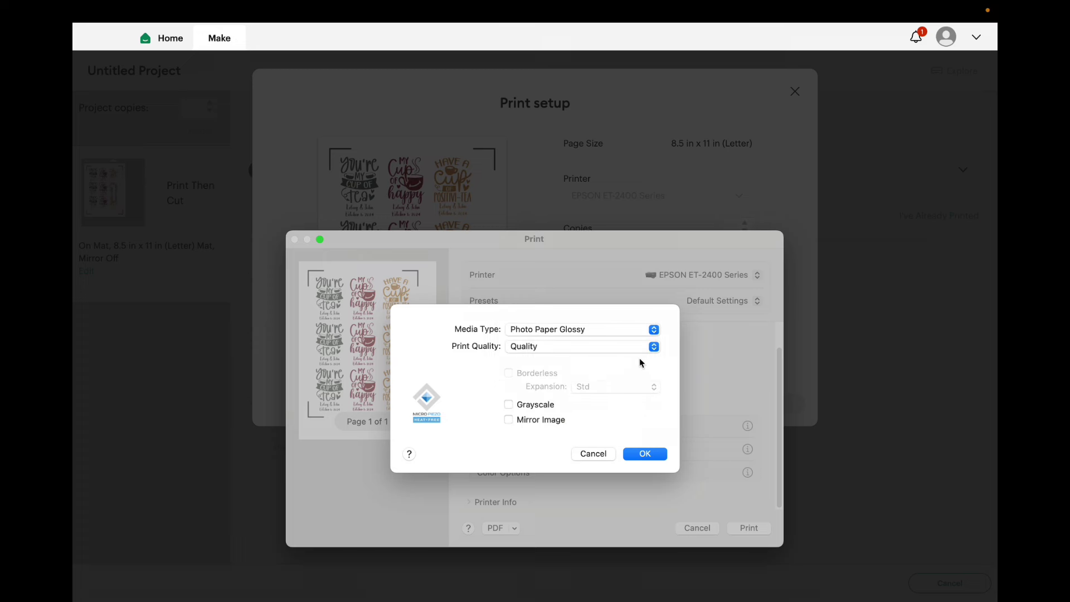
click(641, 456)
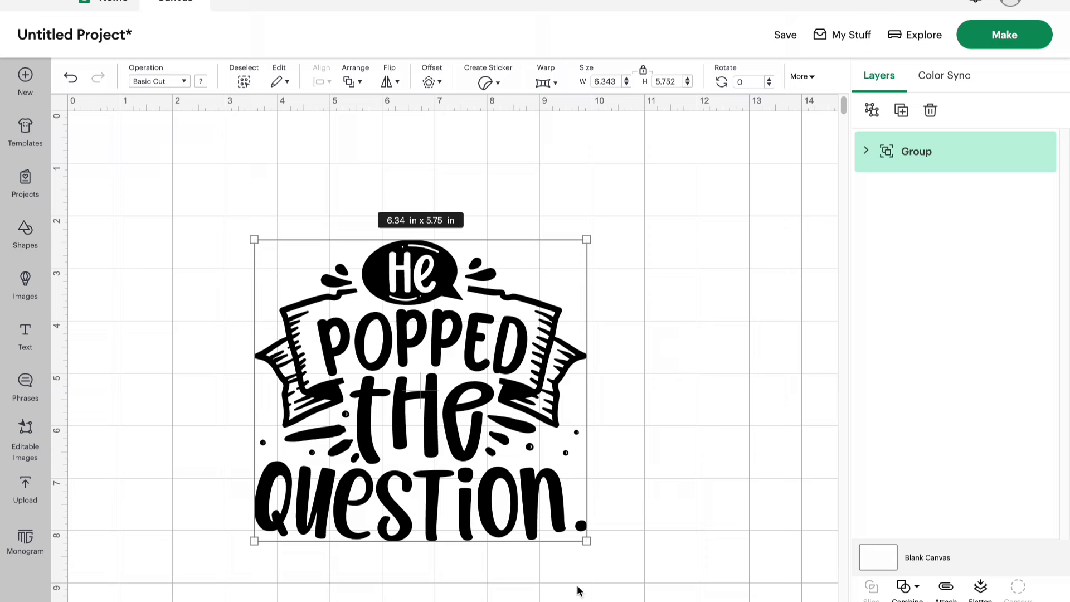
Add an oval rotated 90° with a 3 in height and move it right of the text
click(25, 233)
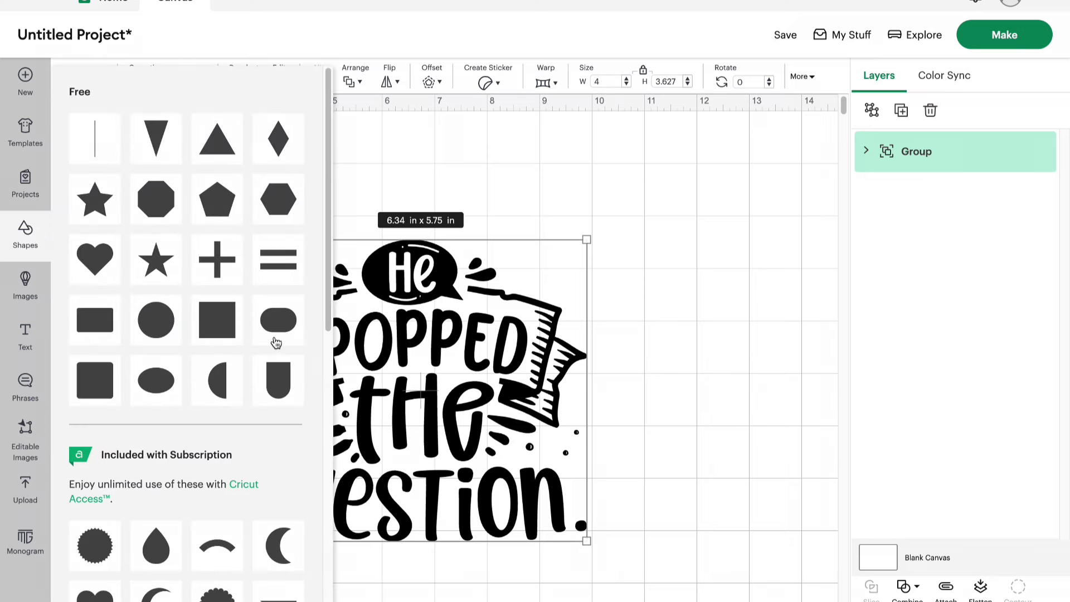
click(175, 370)
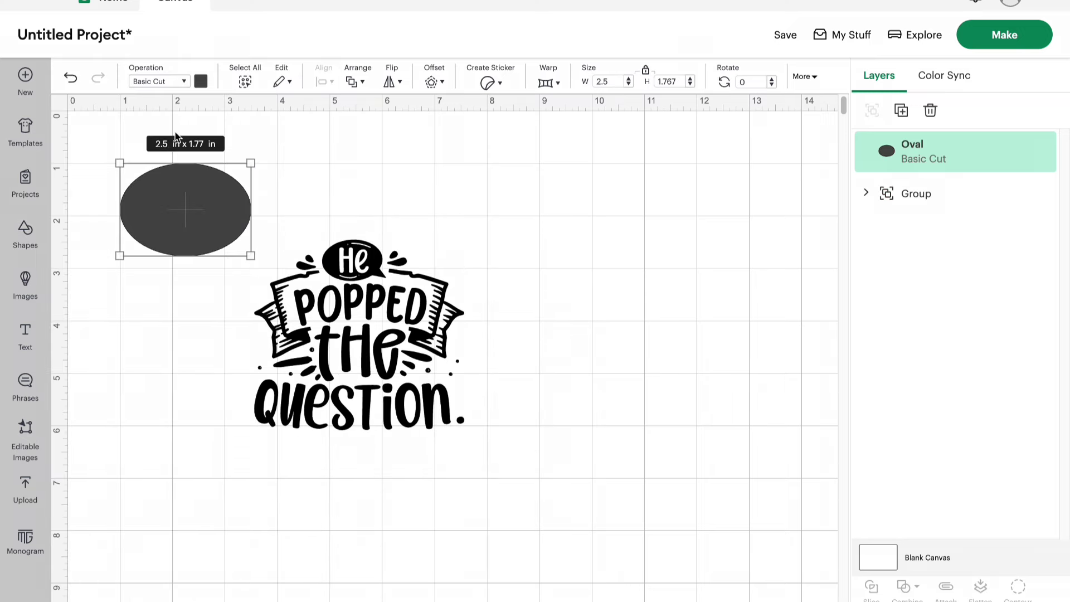
click(757, 81)
text(90)
key(Return)
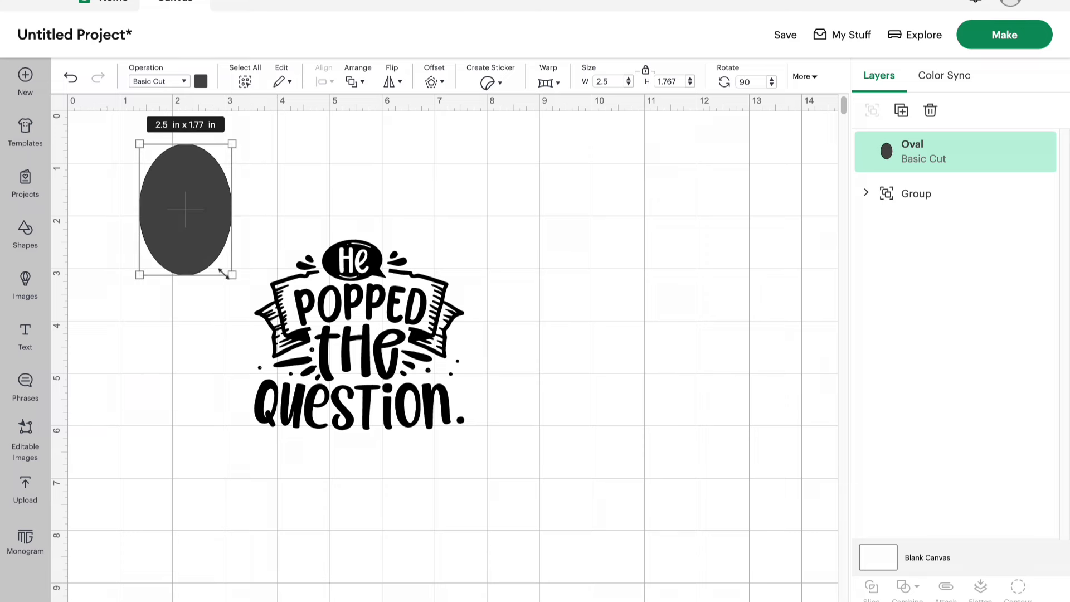
click(600, 80)
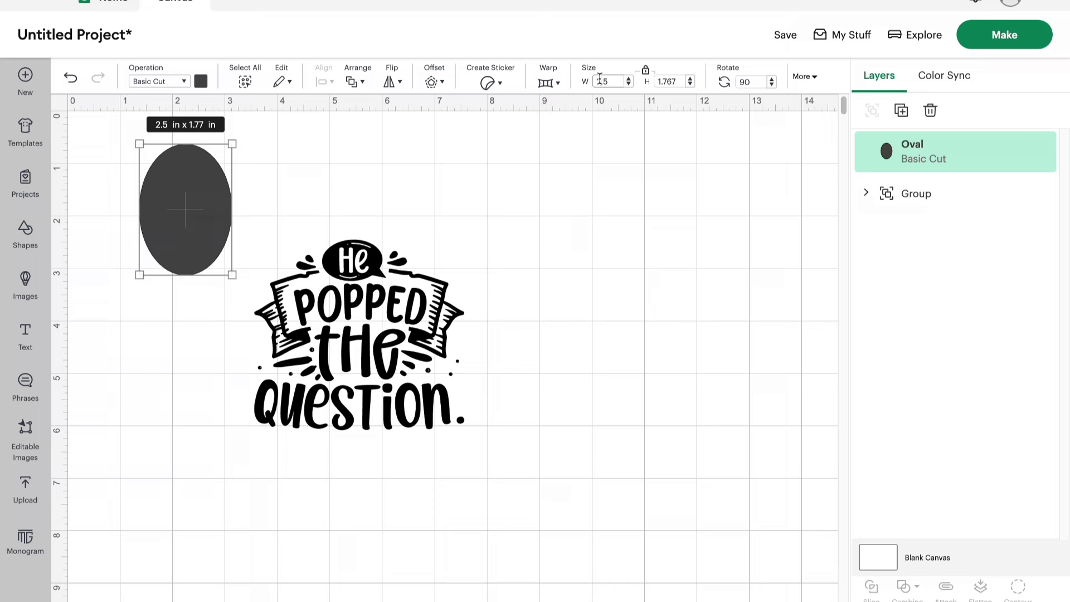
double_click(676, 81)
text(3)
key(Return)
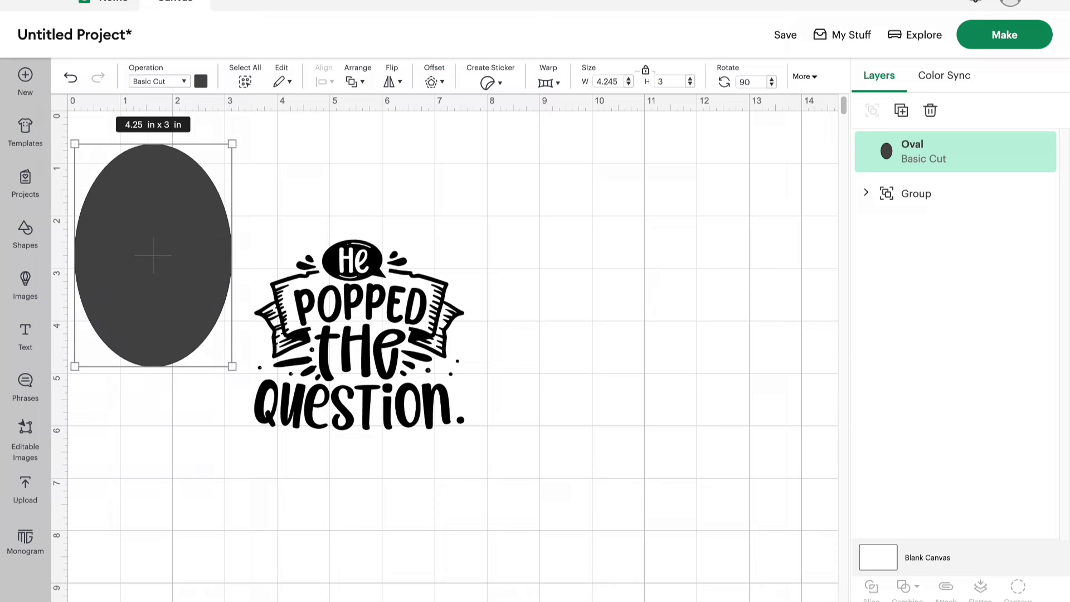
click(160, 180)
drag(160, 180, 580, 286)
Shrink the He Popped the Question design to about 2.4 in, make the oval white, and place the design on it
click(373, 301)
drag(467, 430, 381, 355)
click(549, 351)
click(201, 82)
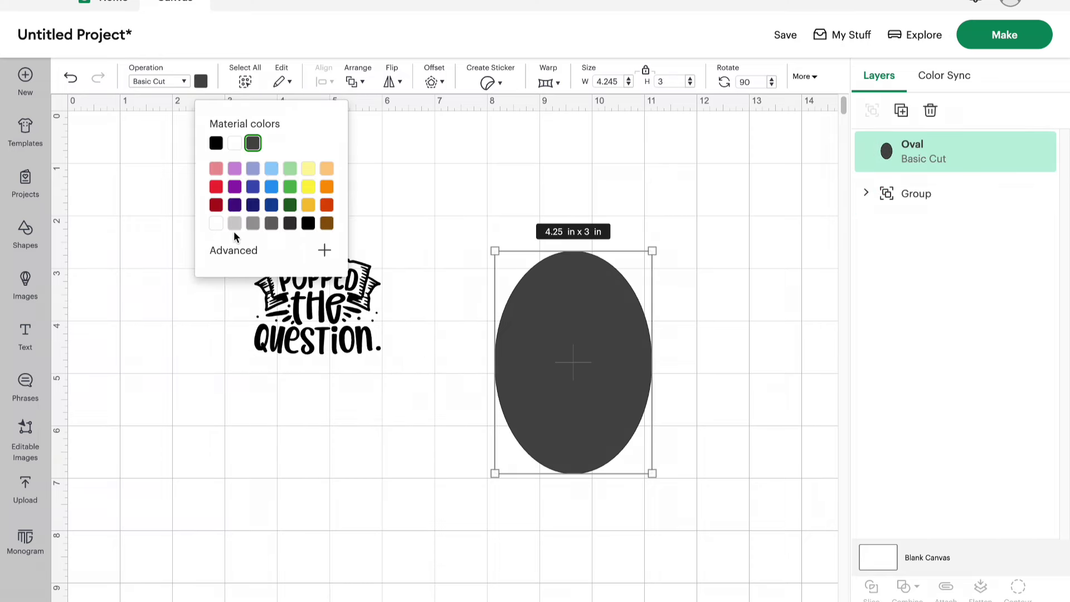
click(216, 223)
click(307, 310)
drag(307, 310, 576, 334)
Send the white oval behind the He Popped the Question design
click(561, 340)
click(355, 82)
click(408, 185)
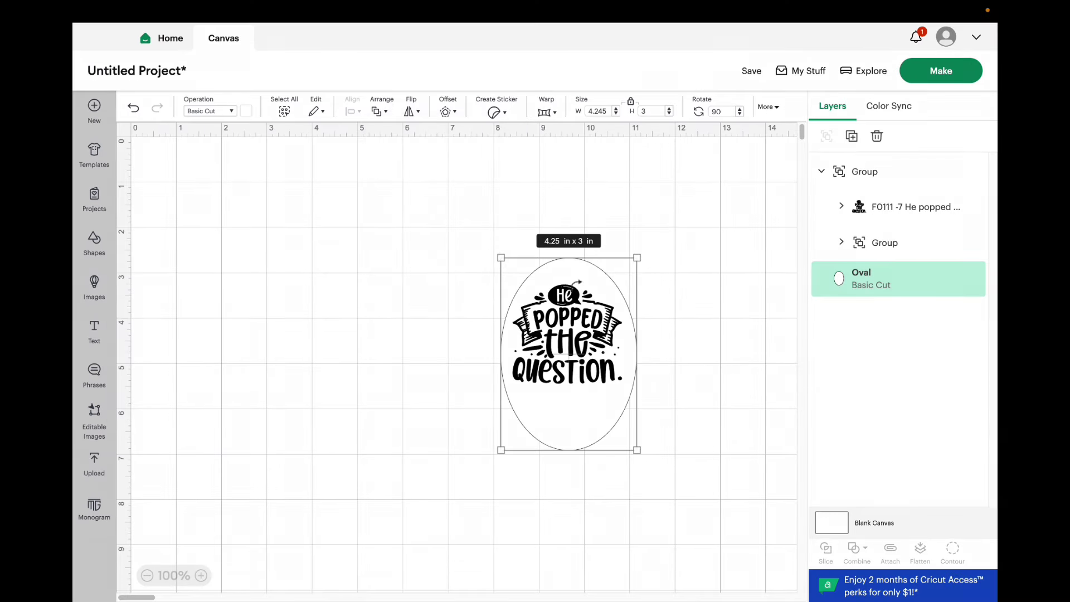
click(695, 328)
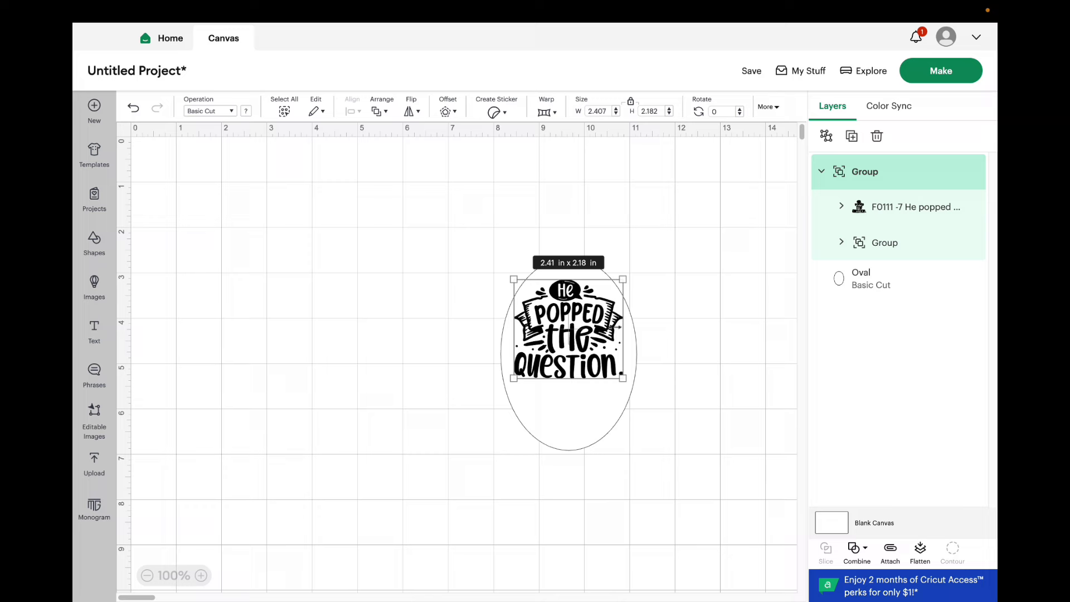
Colour the He Popped the Question design orange
click(247, 111)
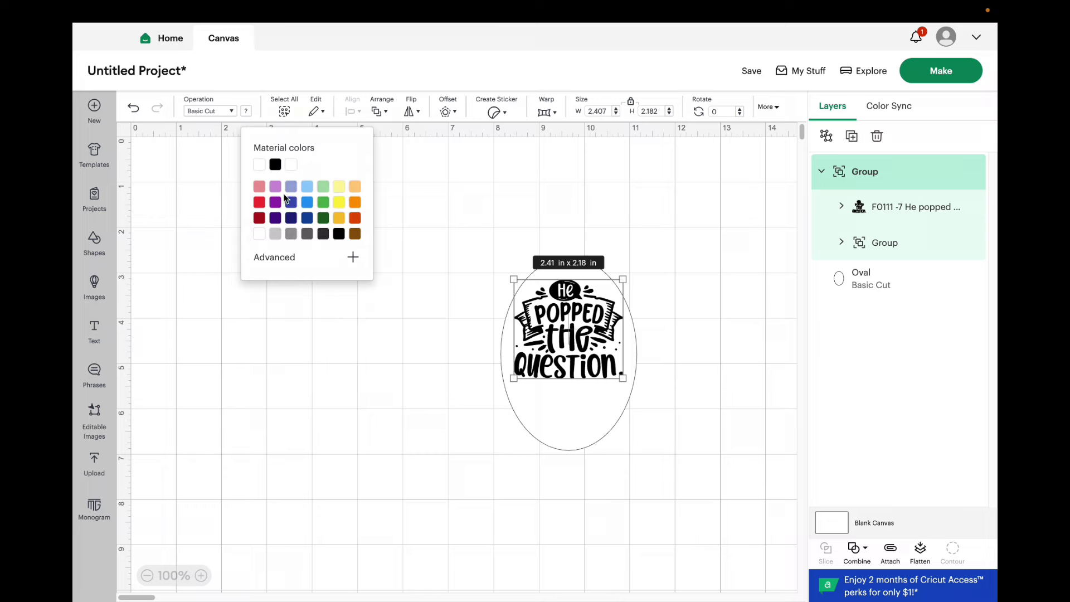
click(356, 202)
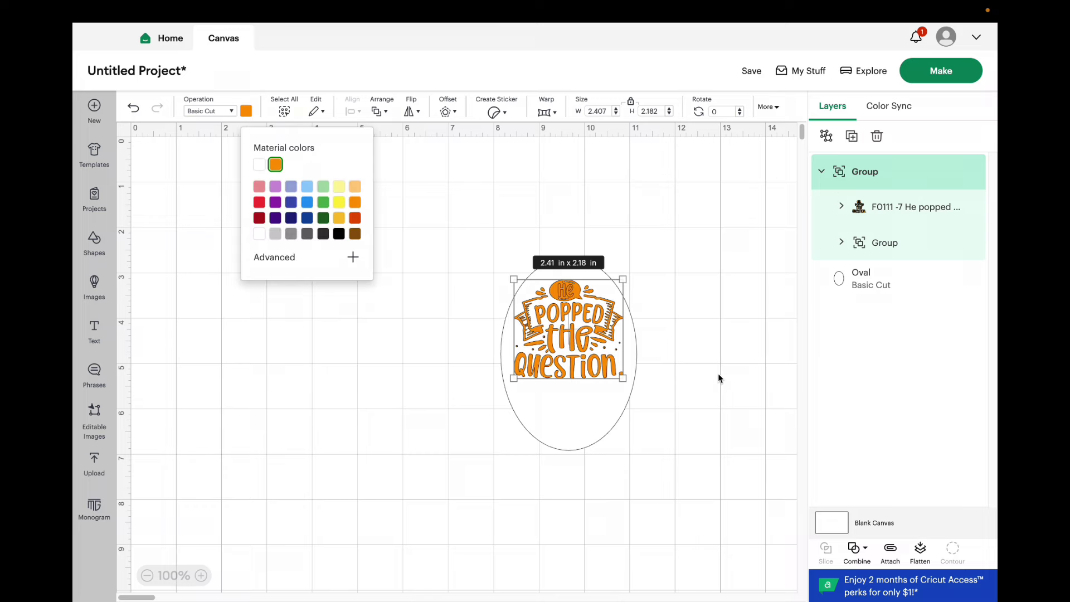
click(734, 337)
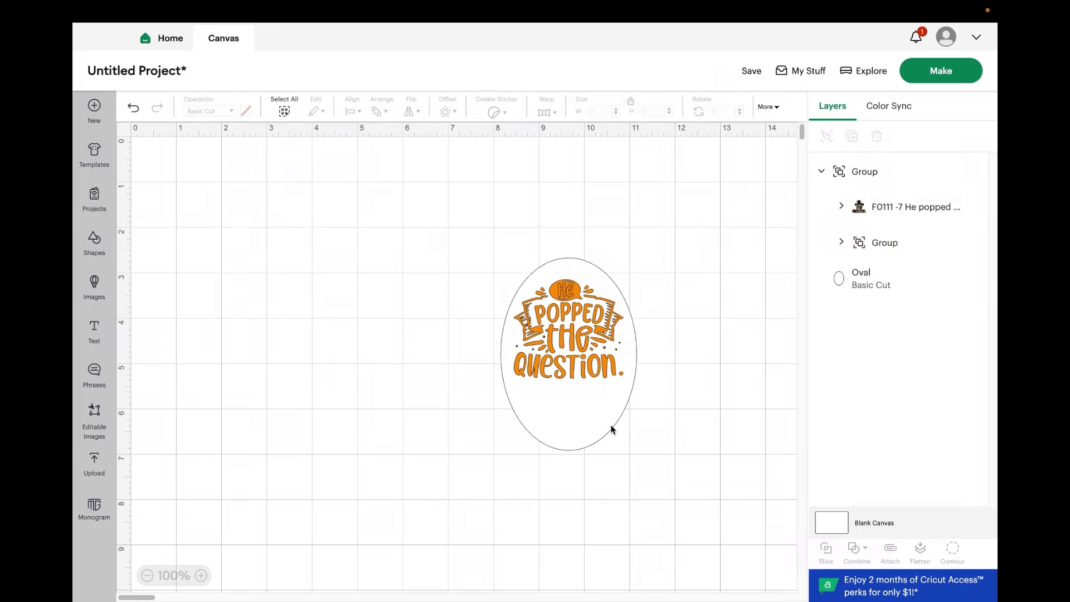
Ungroup the design and weld the H and e letters together
click(838, 207)
click(840, 207)
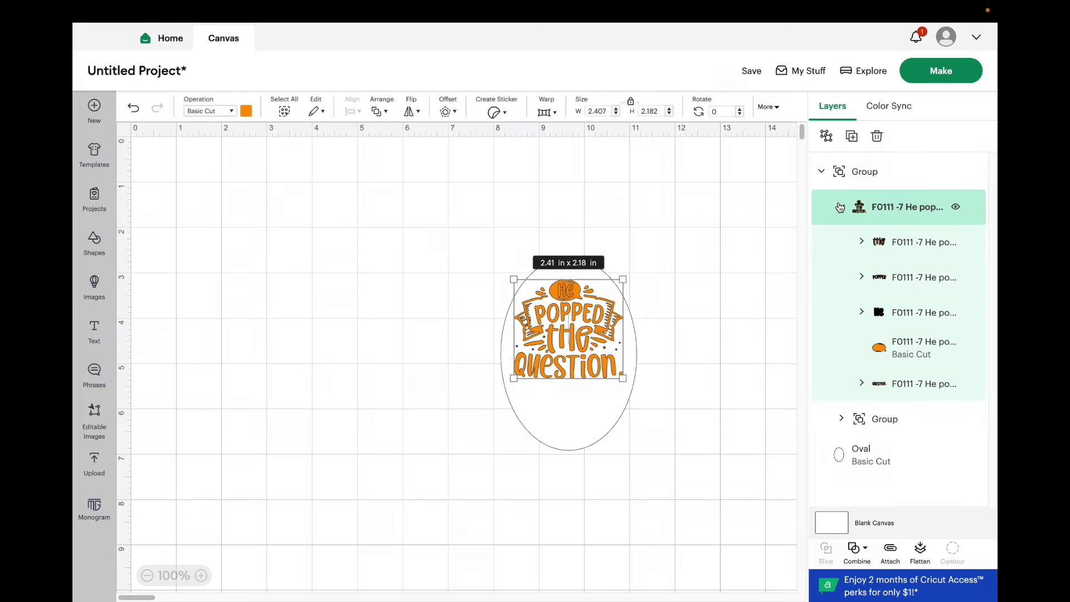
click(866, 312)
click(862, 313)
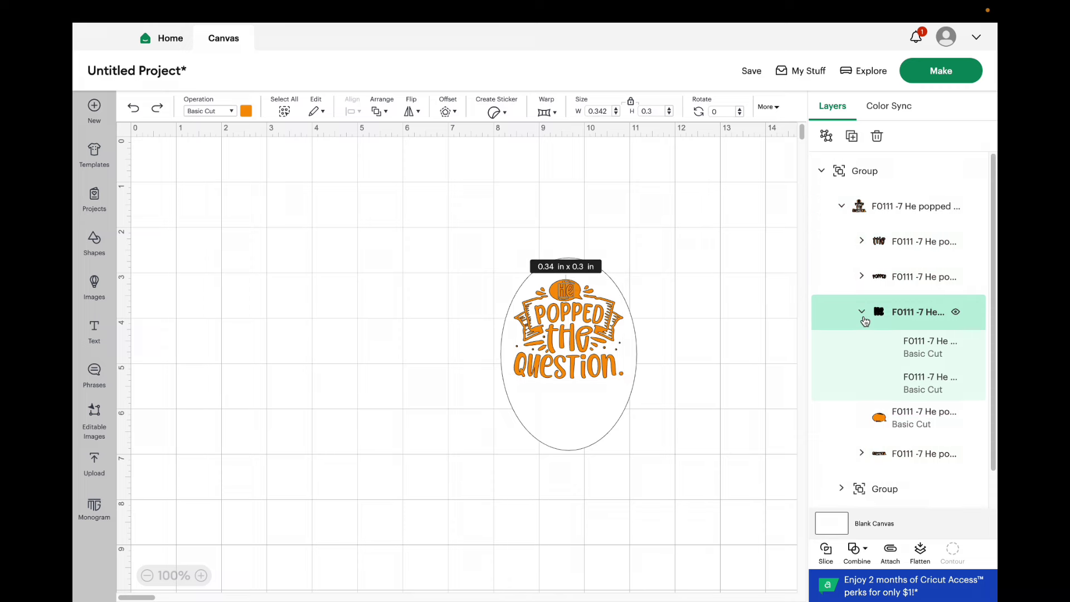
click(899, 345)
click(908, 393)
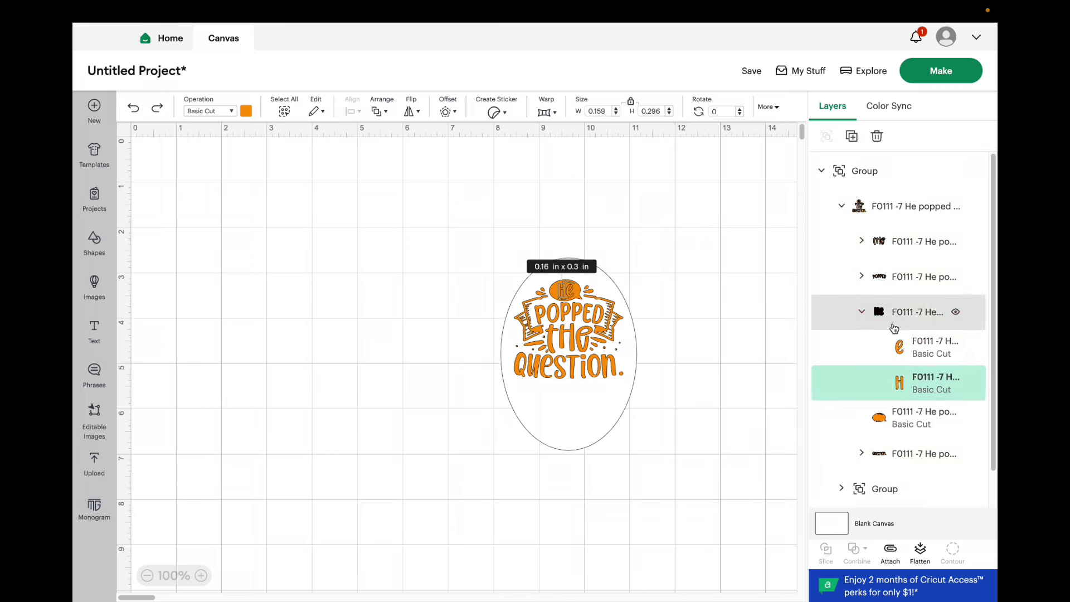
click(895, 328)
click(860, 171)
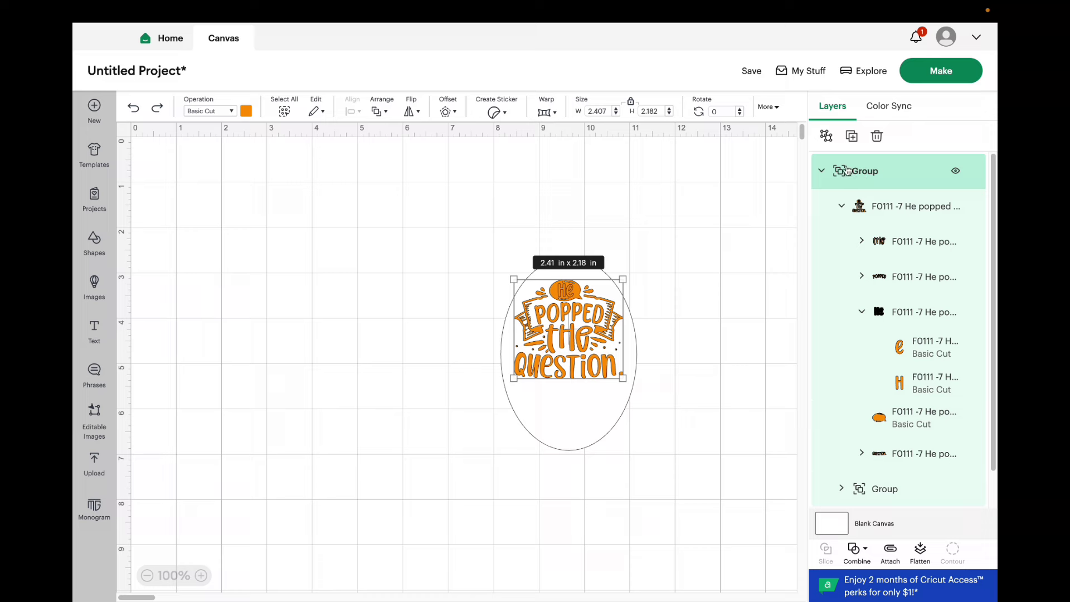
click(827, 137)
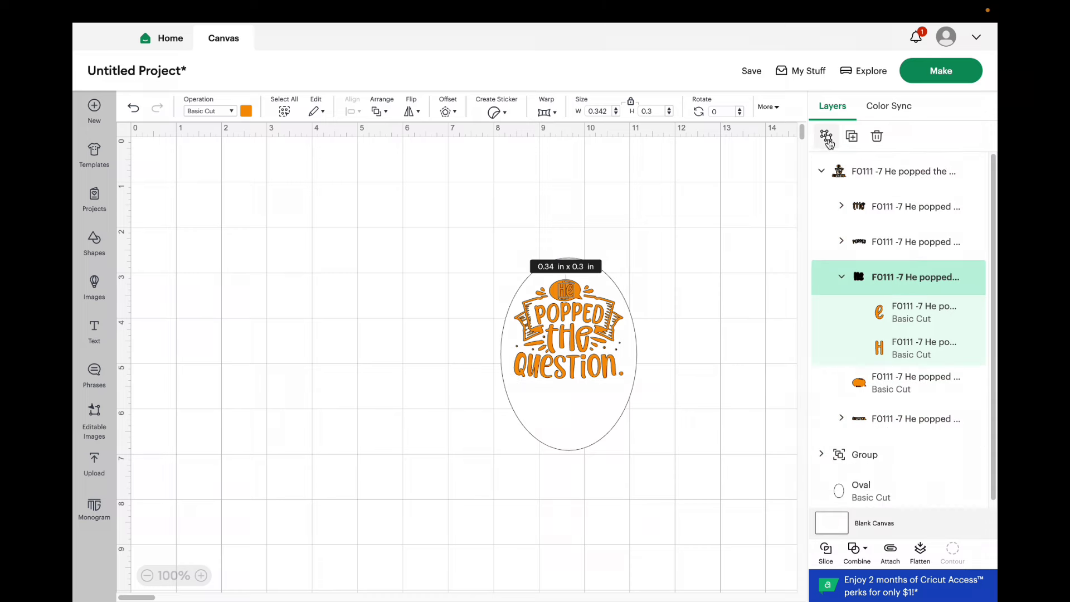
click(829, 144)
click(836, 287)
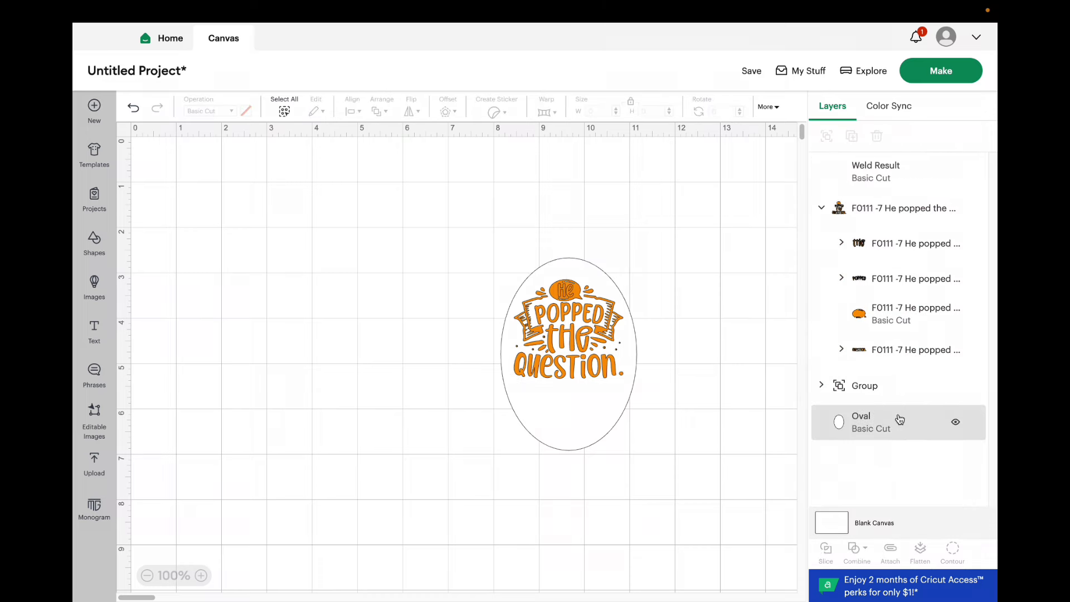
Ungroup the image, reorder the orange bubble layer, and slice the welded He from it
click(844, 211)
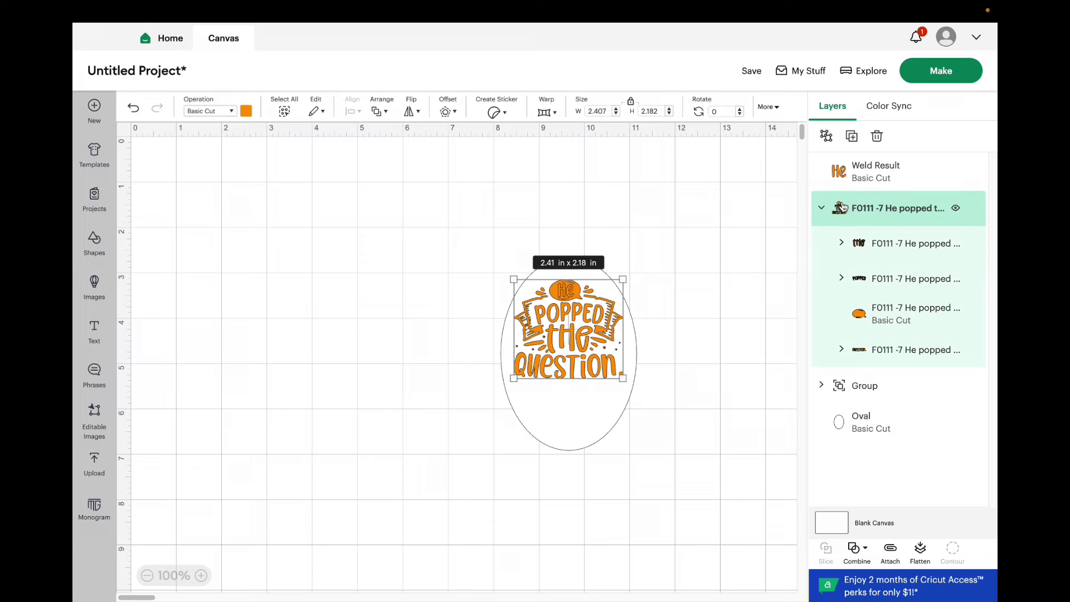
click(826, 136)
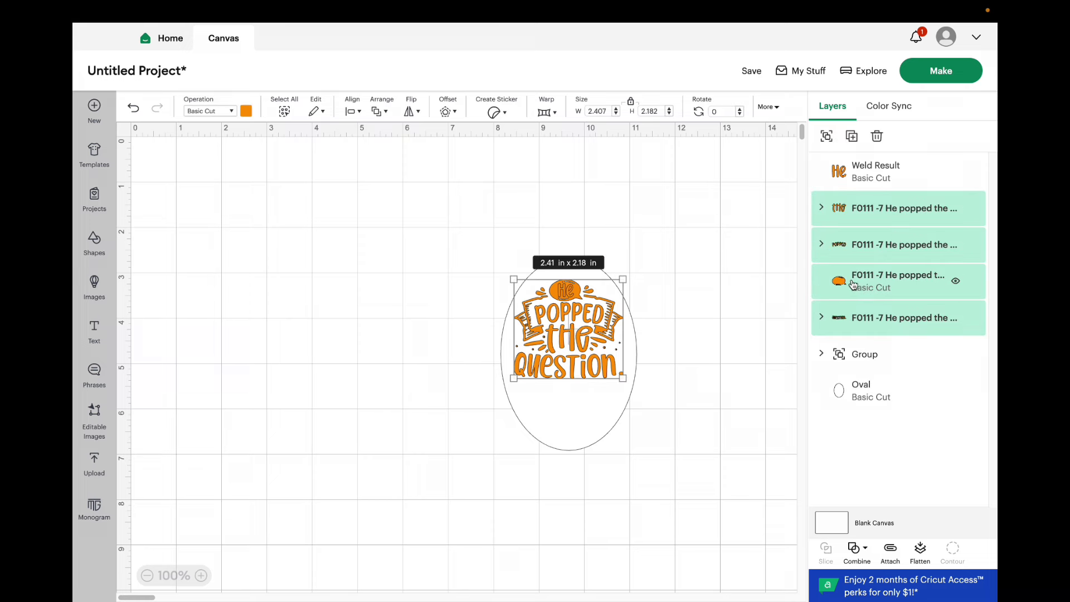
click(853, 284)
click(853, 182)
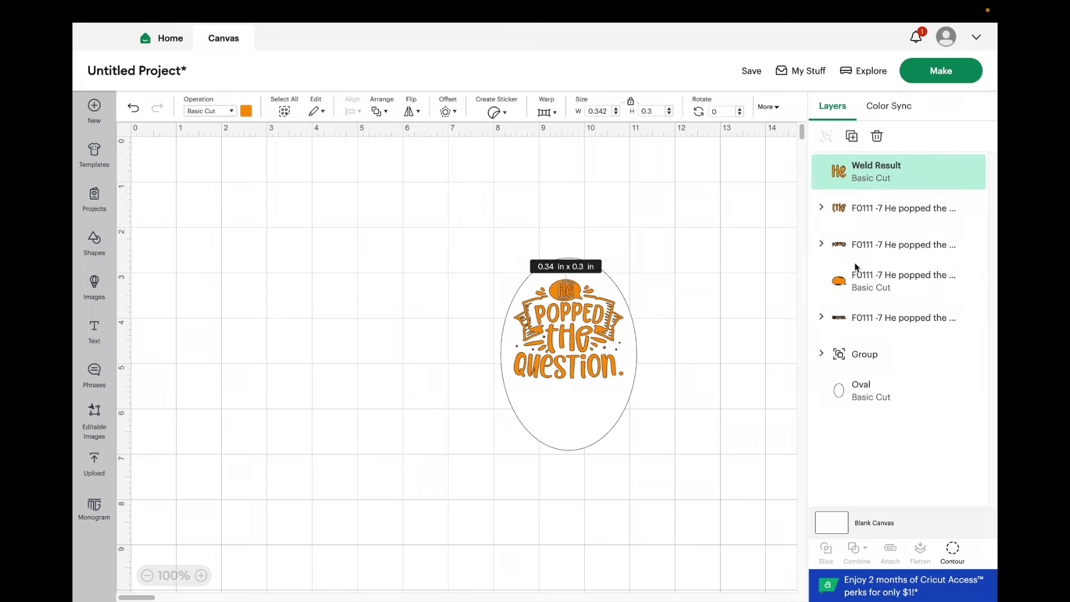
drag(858, 267, 859, 313)
shift+click(867, 173)
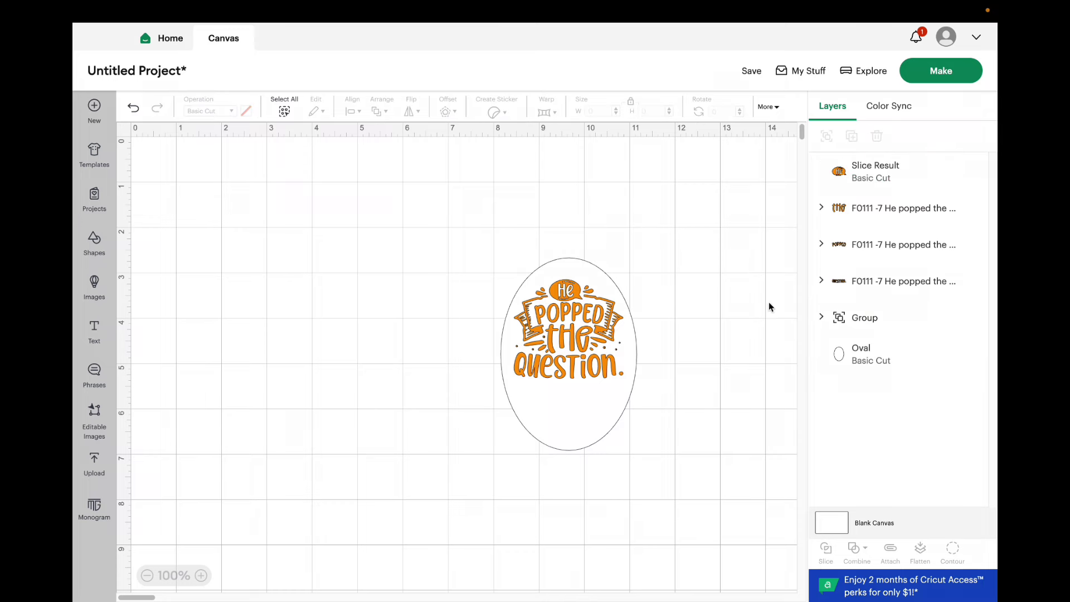
click(869, 172)
Select the image layers, including the sliced He bubble, and expand the nested Group
click(871, 210)
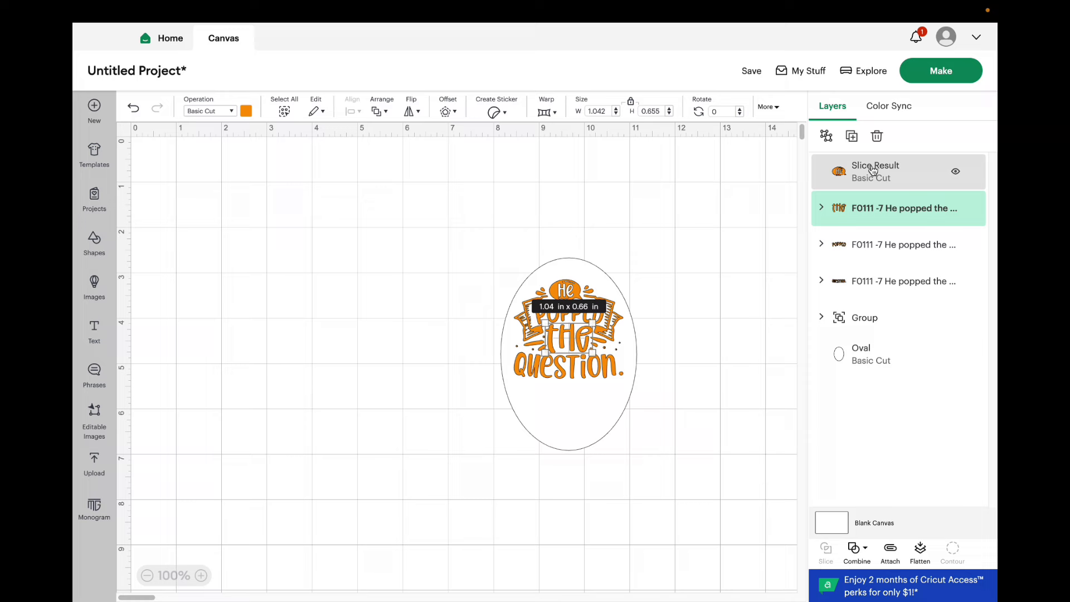
click(873, 170)
shift+click(855, 206)
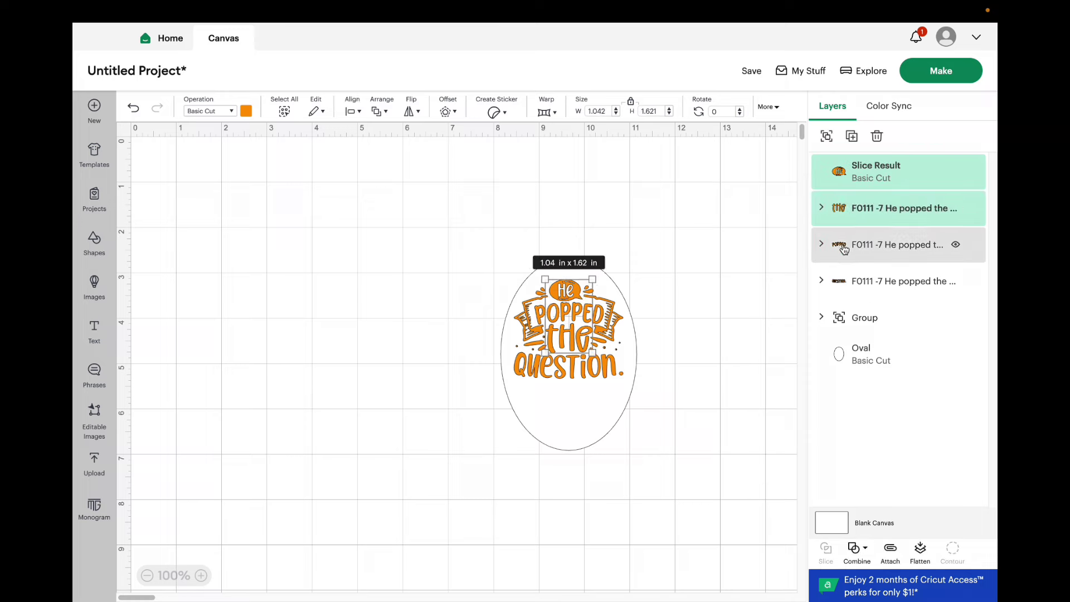
shift+click(844, 250)
shift+click(845, 273)
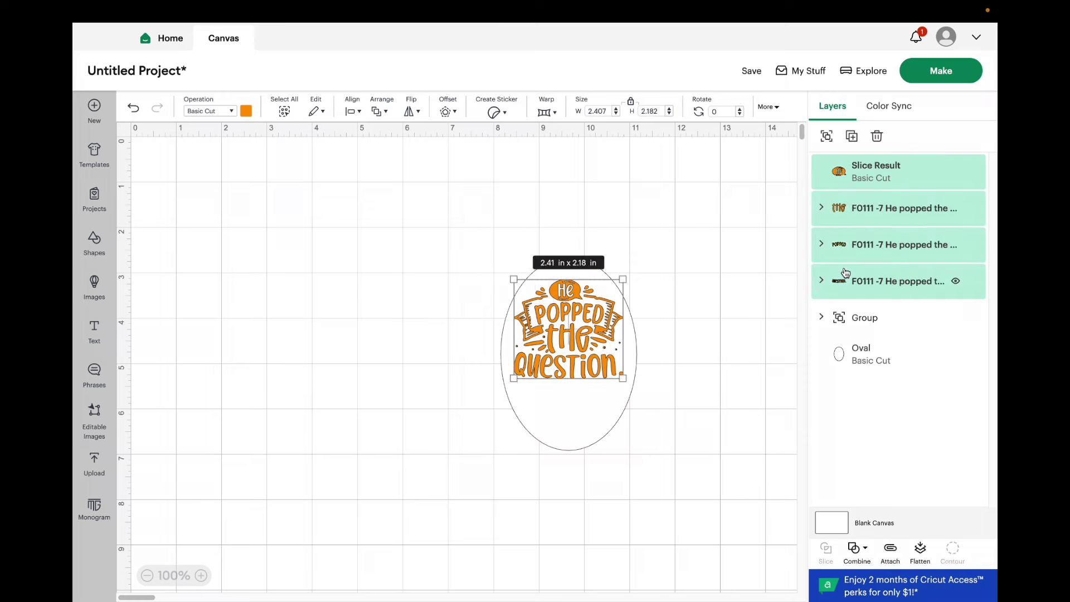
click(820, 317)
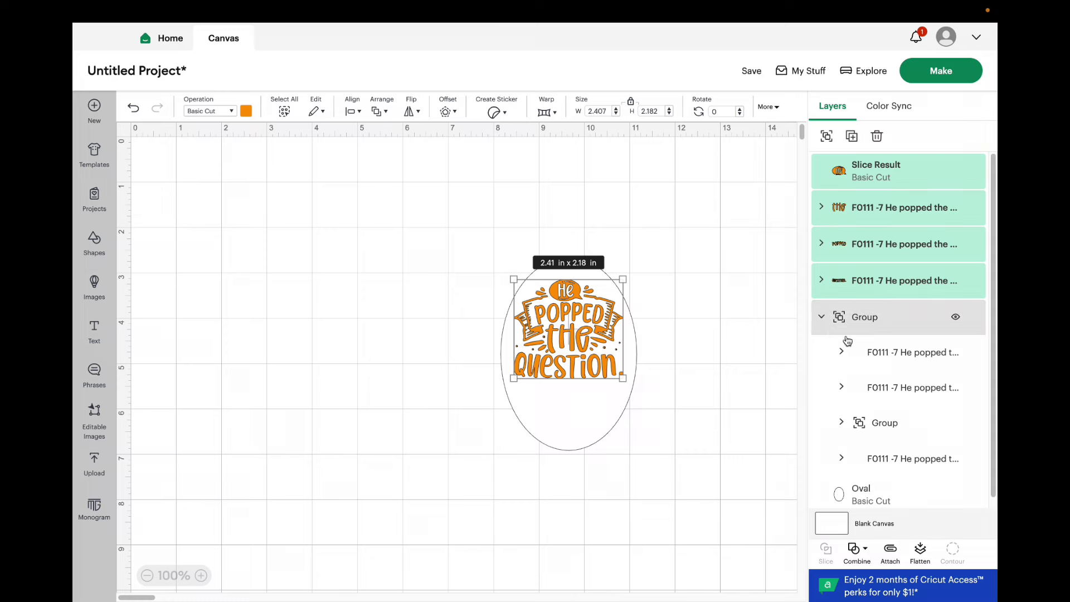
Delete the first small orange accent piece inside the nested group
click(864, 353)
click(874, 385)
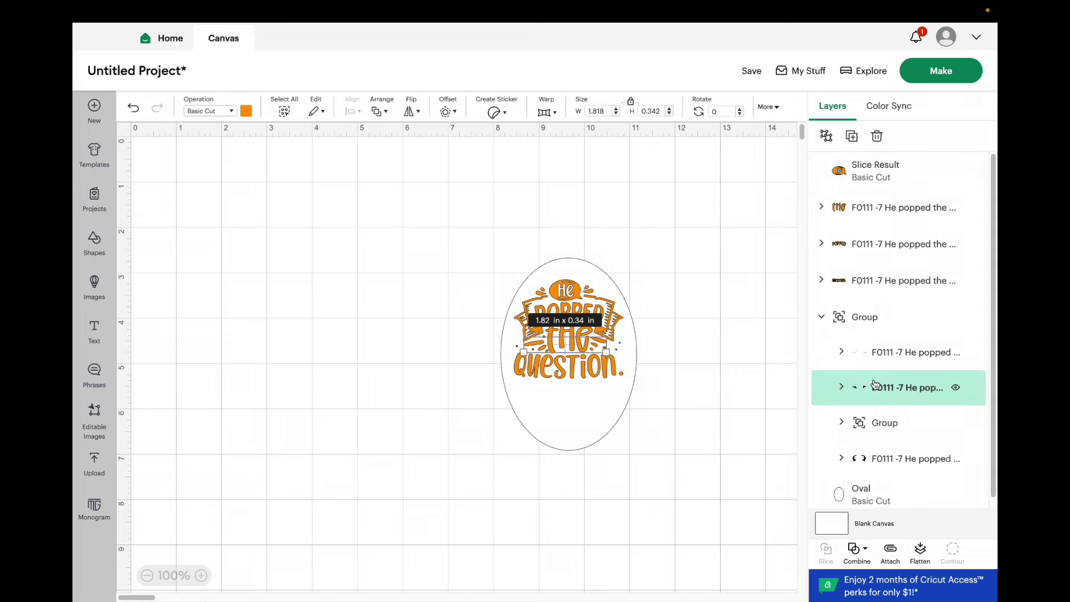
click(842, 387)
scroll(840, 394, down, 1)
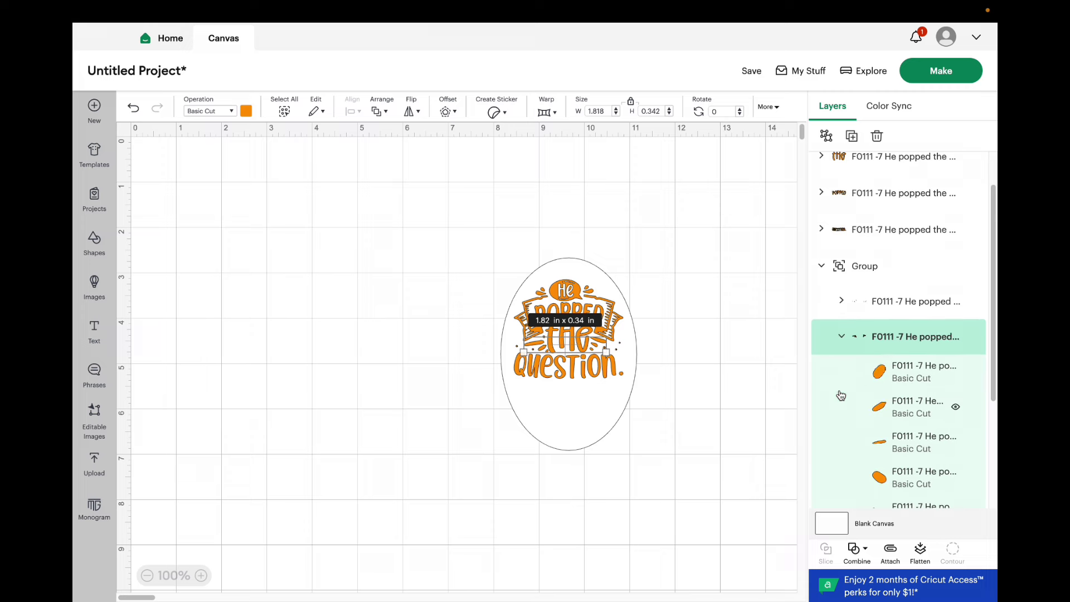
click(882, 369)
key(Delete)
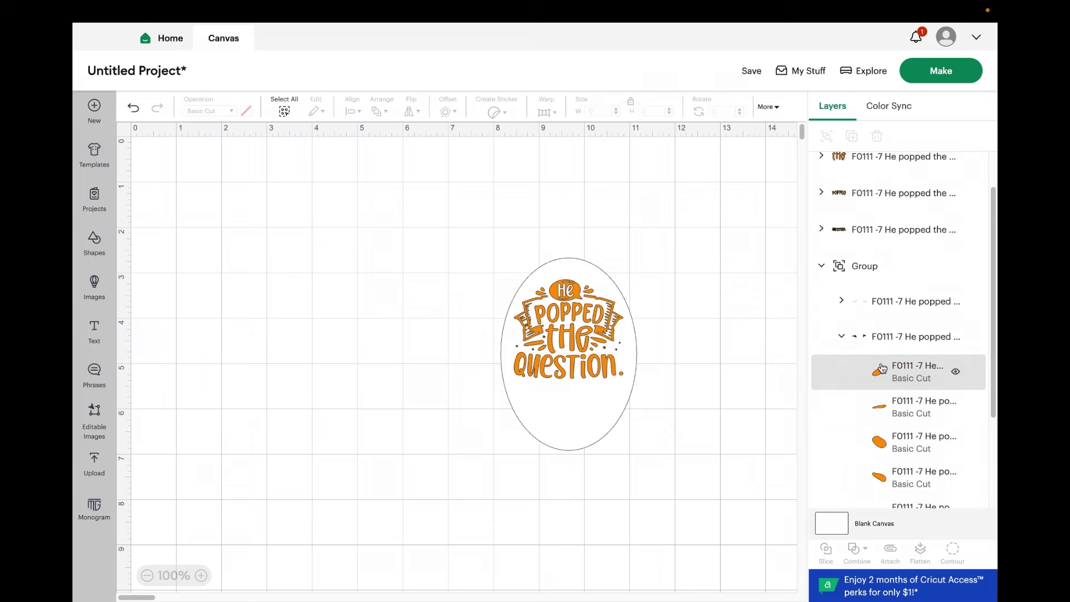
Check the four remaining accent pieces and the inner group, then clear the selection
scroll(883, 438, down, 2)
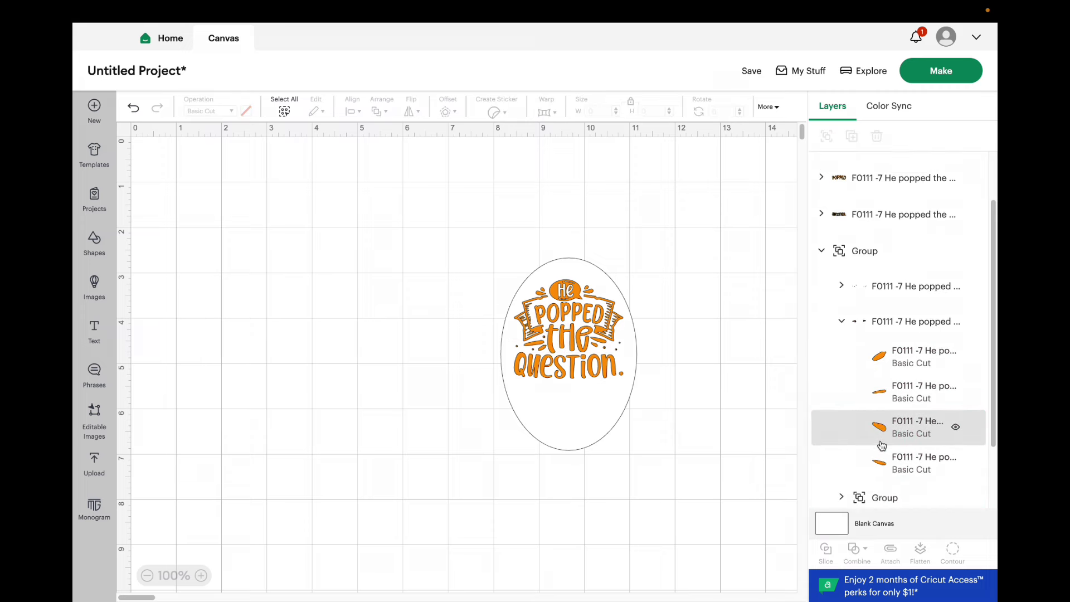
click(884, 430)
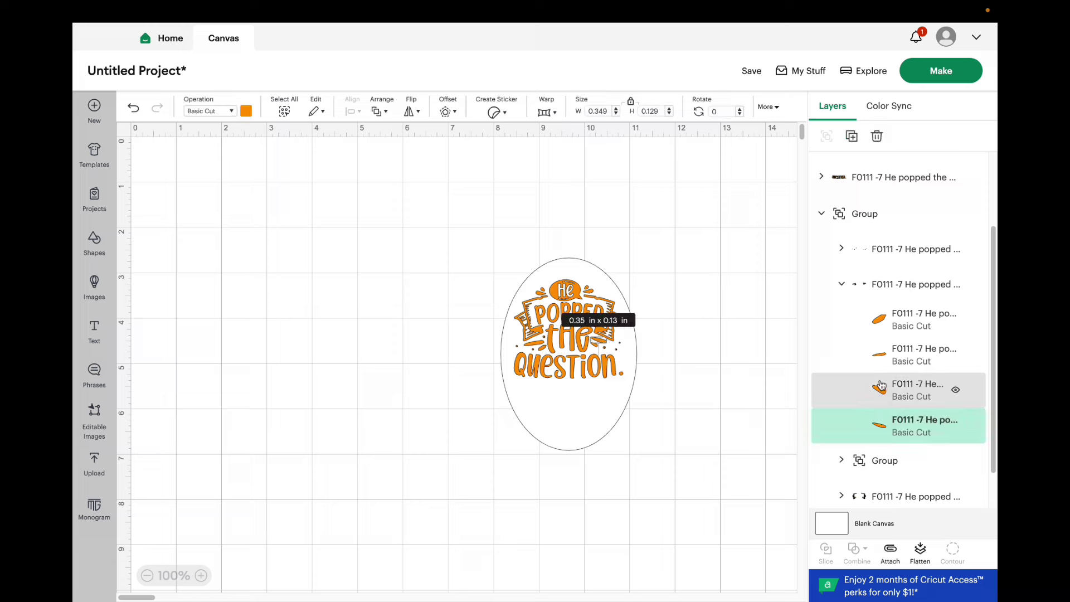
click(886, 389)
click(887, 354)
click(889, 316)
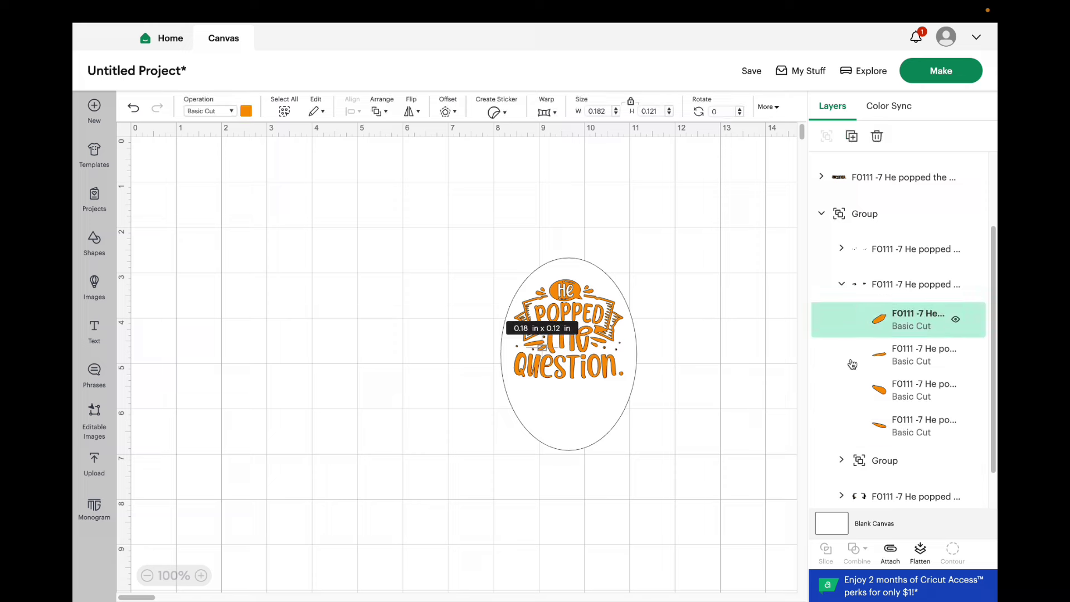
click(842, 461)
scroll(846, 459, down, 3)
click(715, 325)
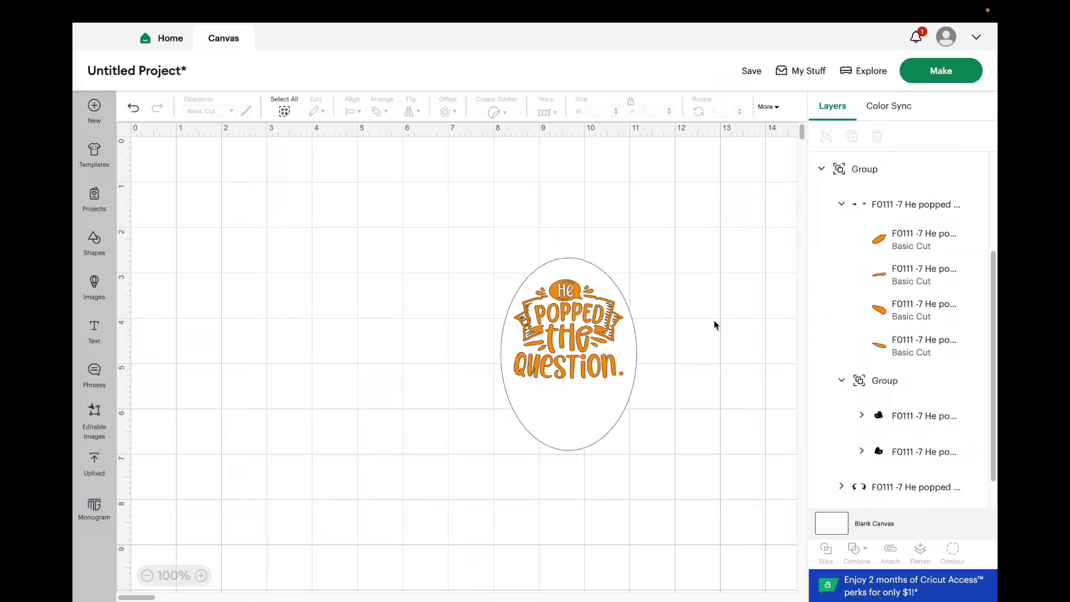
Add the text 'October 1, 2024' in the HANDMADE font
click(97, 329)
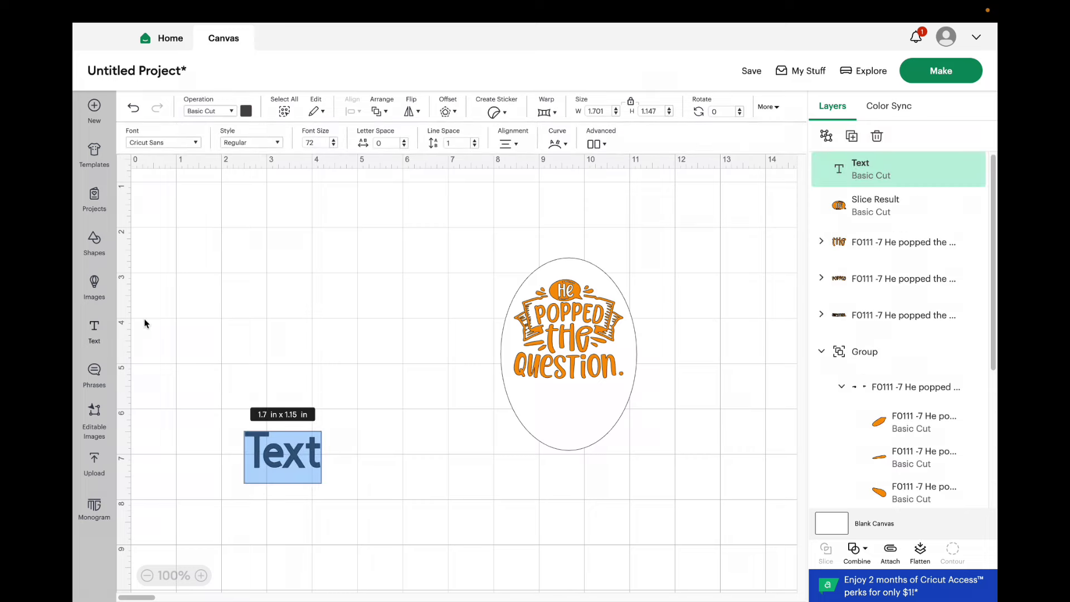
text(K)
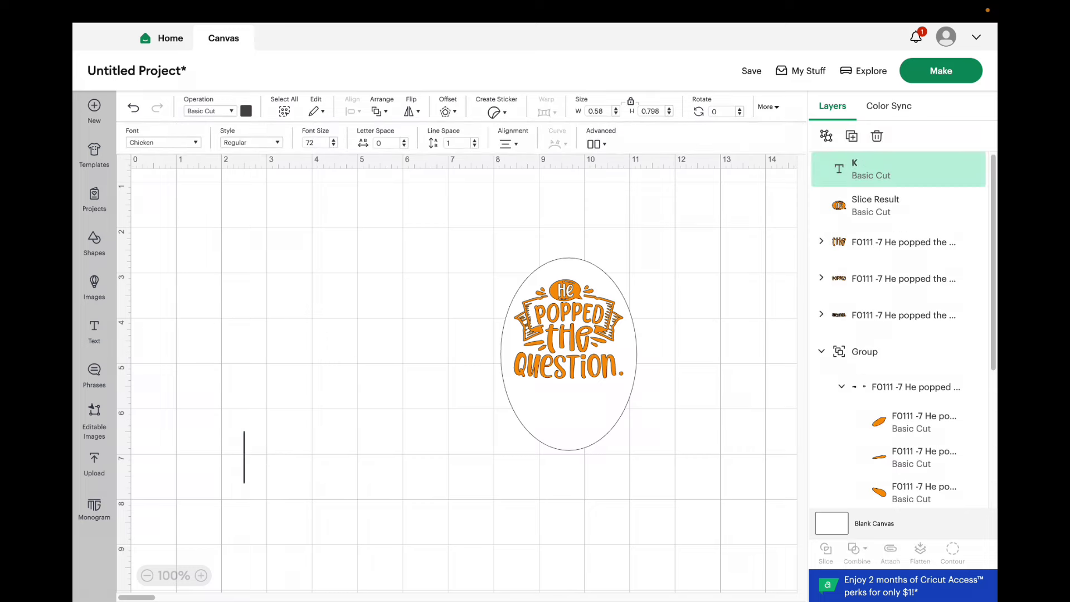
text(eOctober 1, 2024)
click(163, 142)
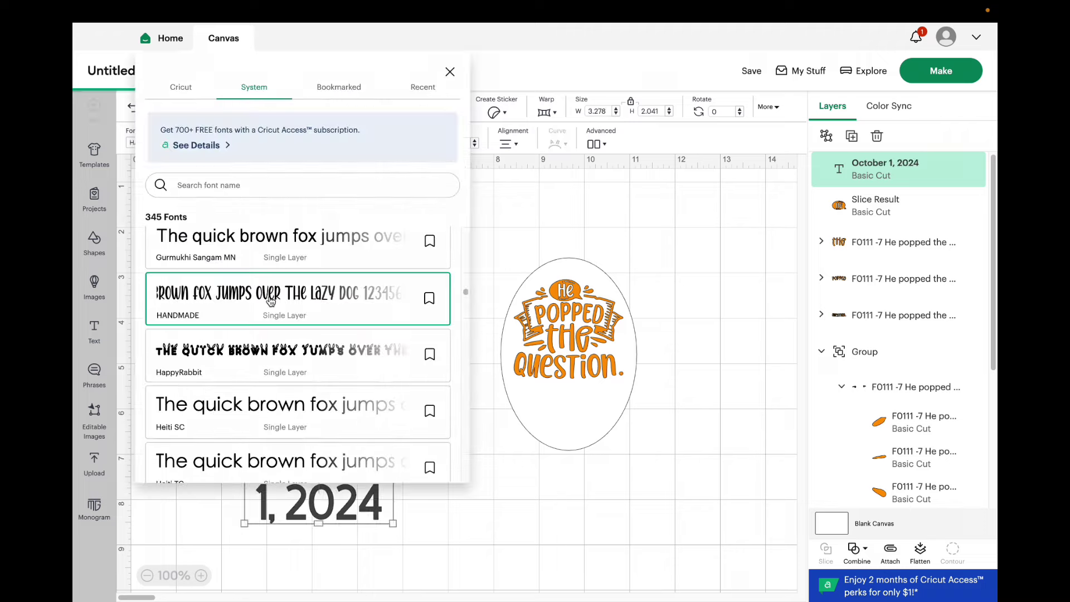
click(509, 491)
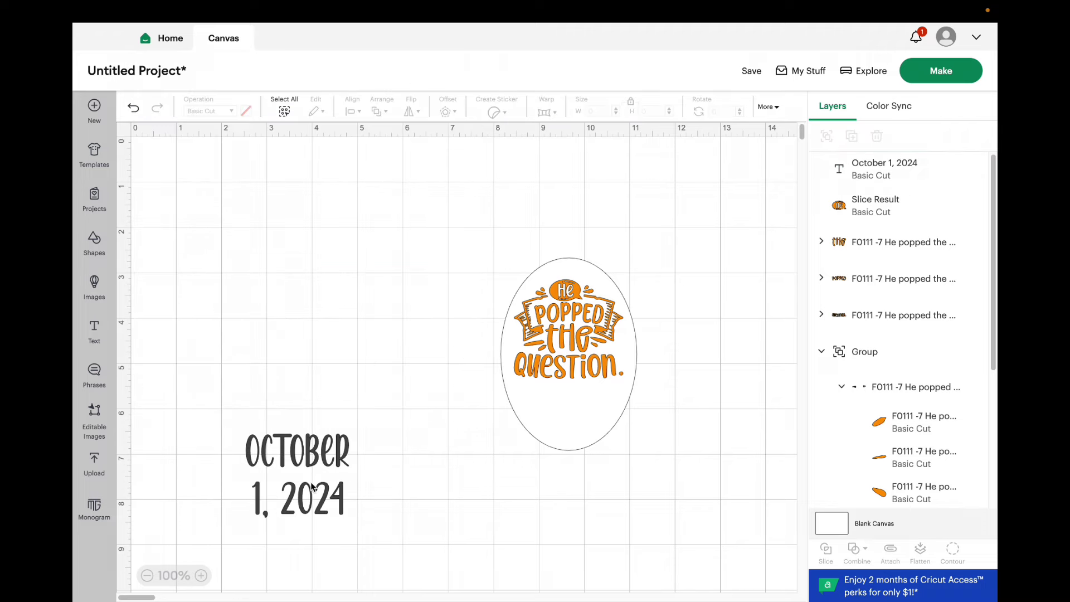
Set the date's line spacing to -1, shrink it and place it under the phrase inside the oval
drag(312, 487, 432, 403)
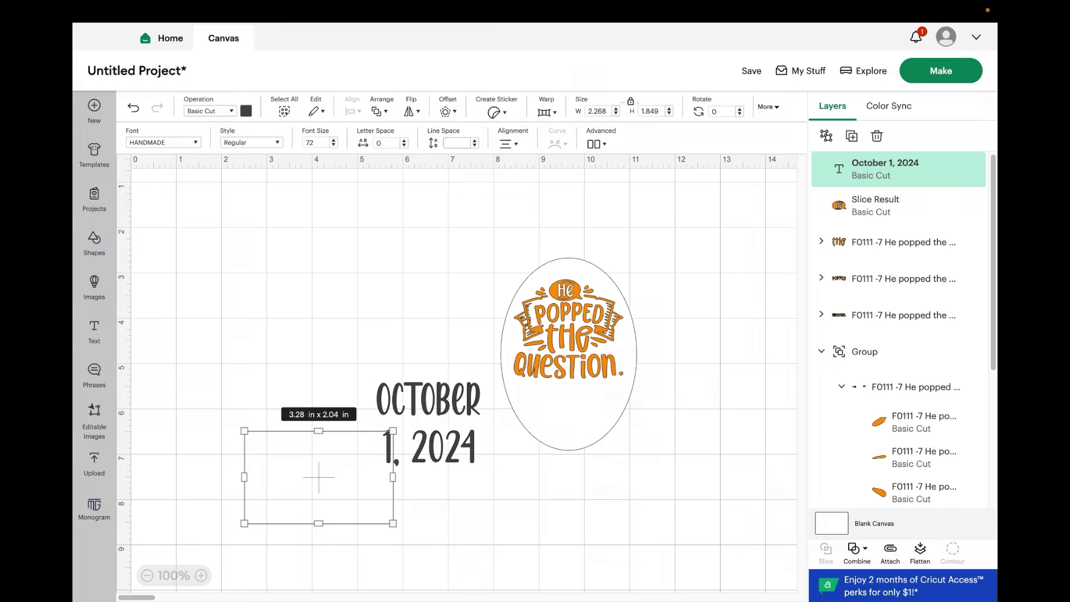
text(-1)
drag(393, 524, 357, 493)
drag(425, 405, 580, 407)
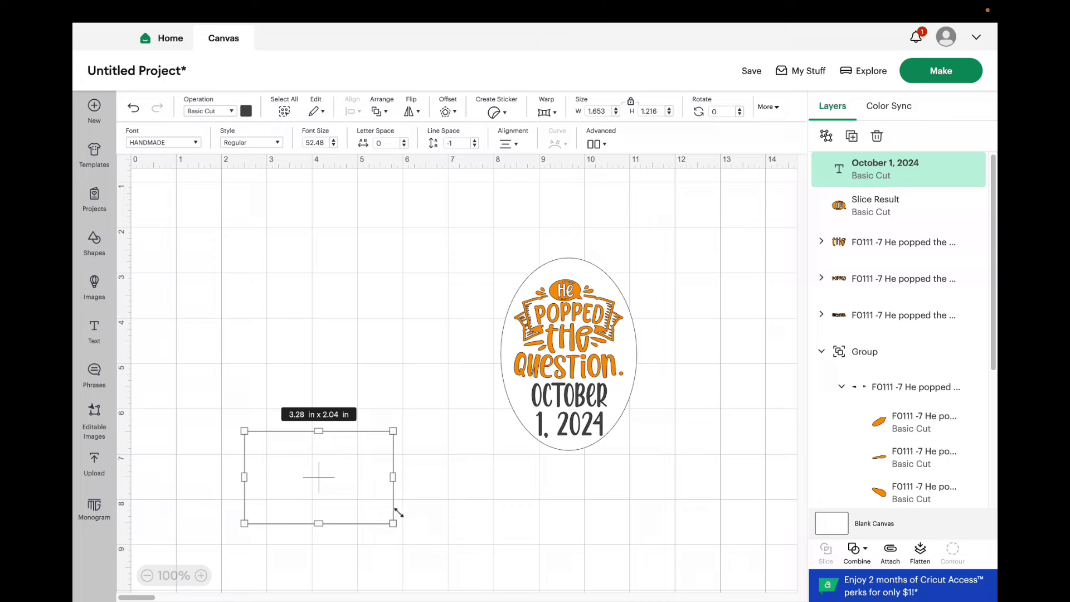
click(423, 502)
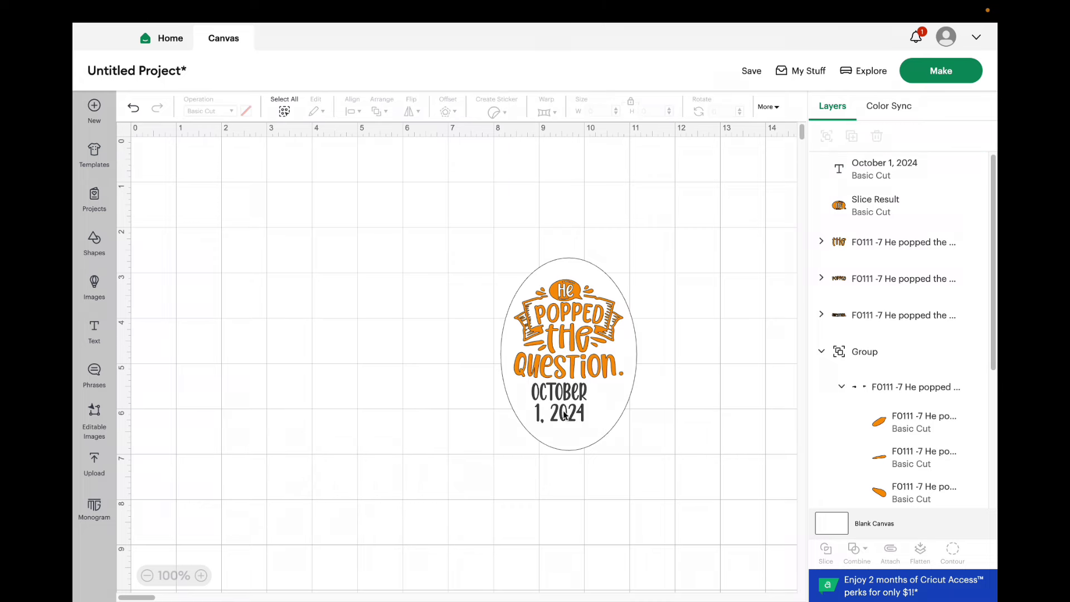
drag(564, 416, 428, 234)
click(593, 411)
Centre all the elements horizontally on the oval
click(349, 110)
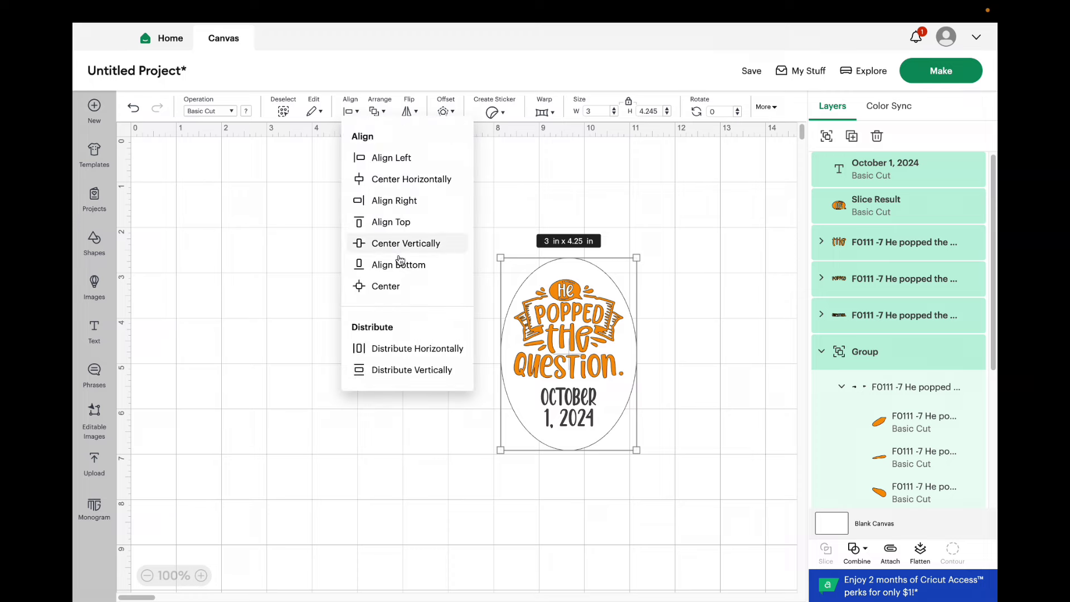
click(407, 177)
click(775, 400)
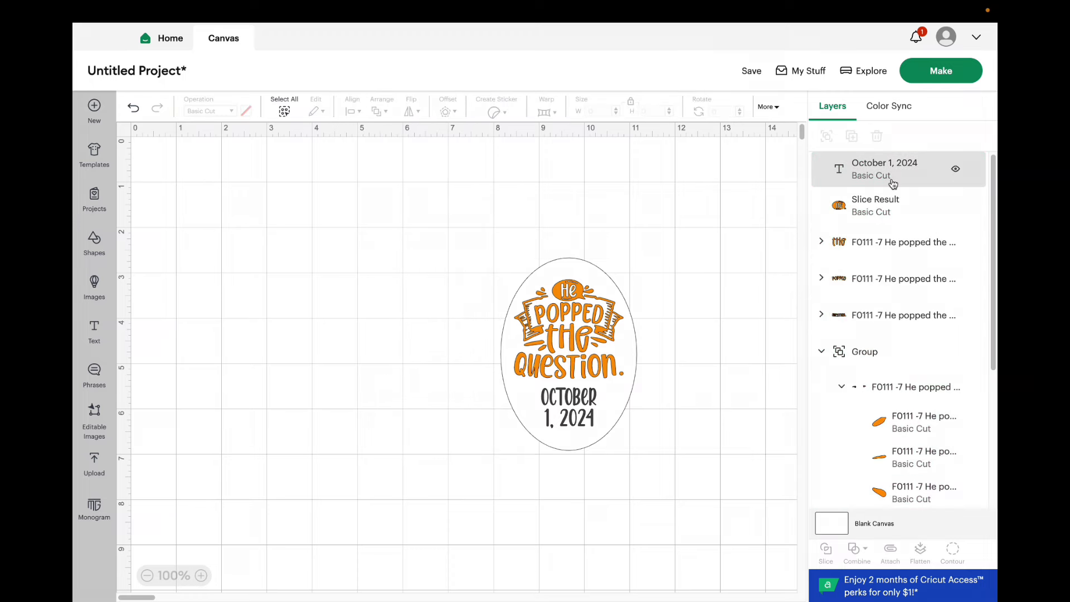
Weld the date and every design layer except the Oval into one Weld Result
click(893, 182)
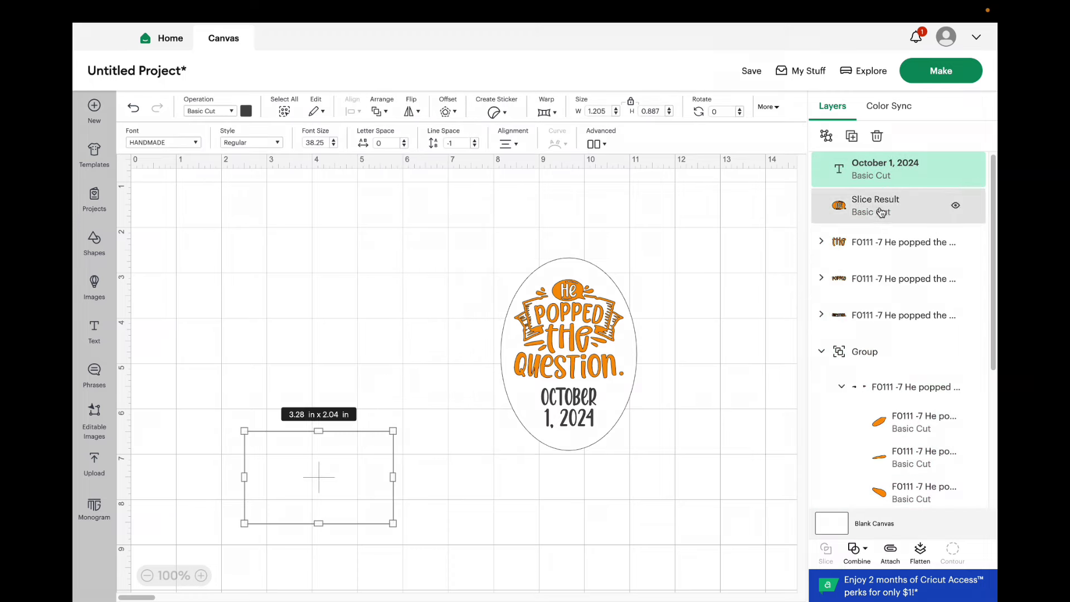
shift+click(880, 212)
shift+click(878, 242)
shift+click(878, 278)
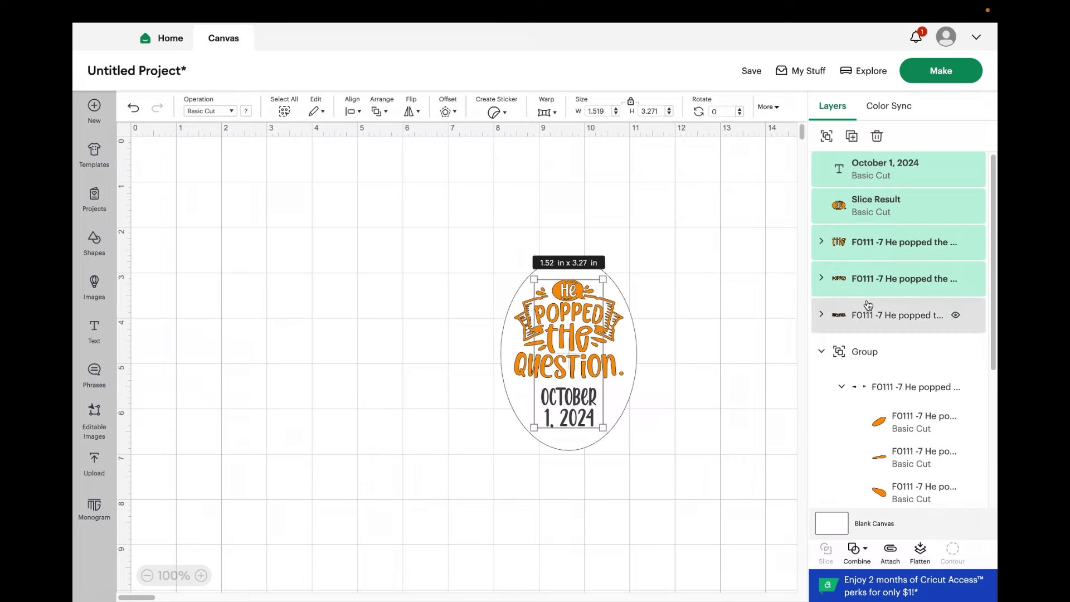
shift+click(876, 315)
scroll(857, 363, down, 2)
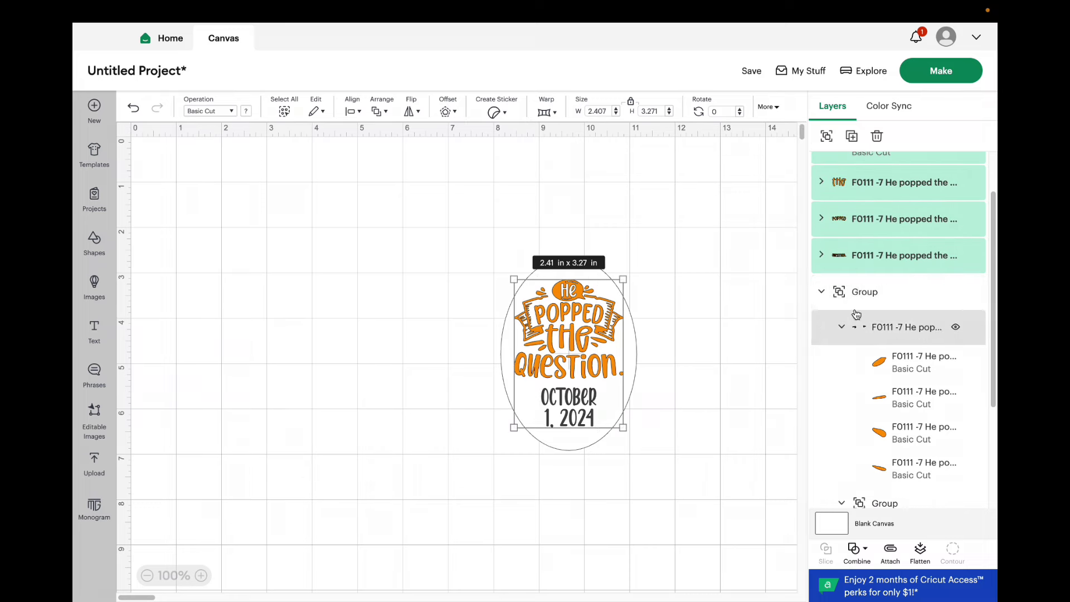
shift+click(857, 309)
scroll(857, 309, down, 5)
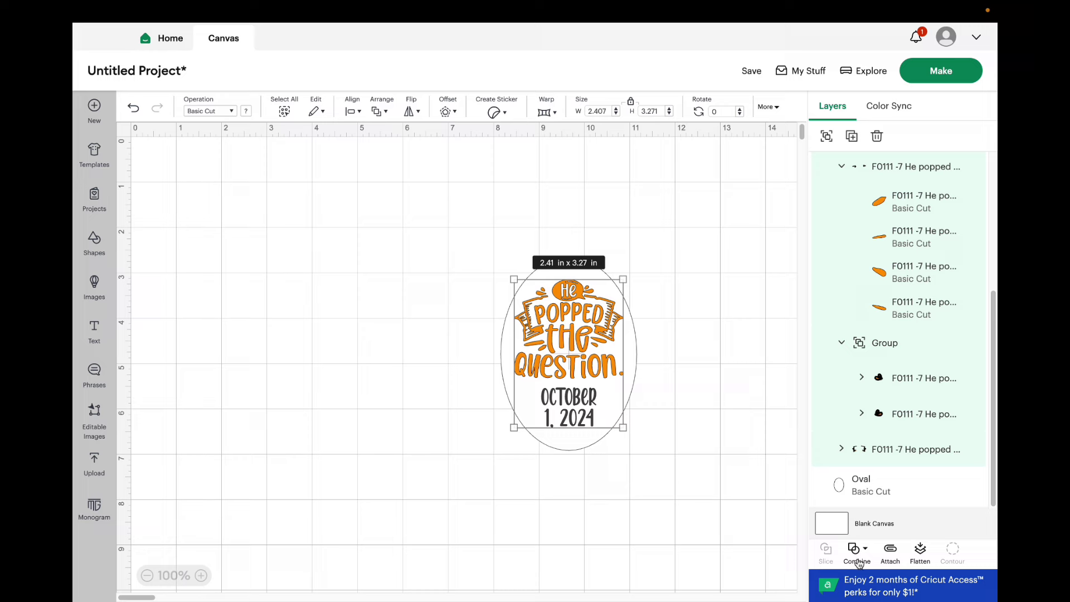
click(870, 548)
click(889, 417)
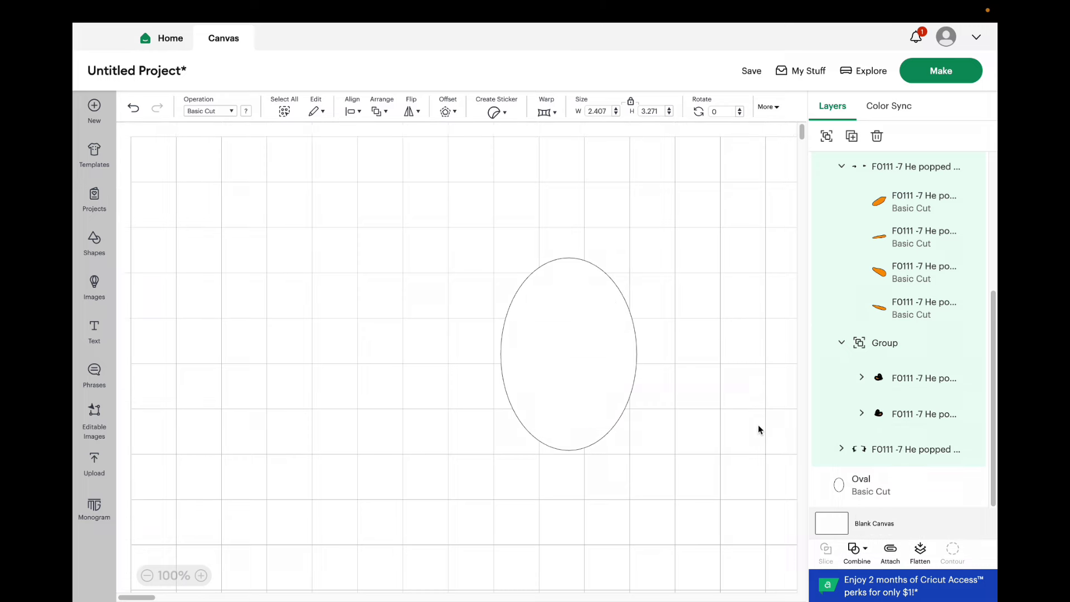
click(585, 331)
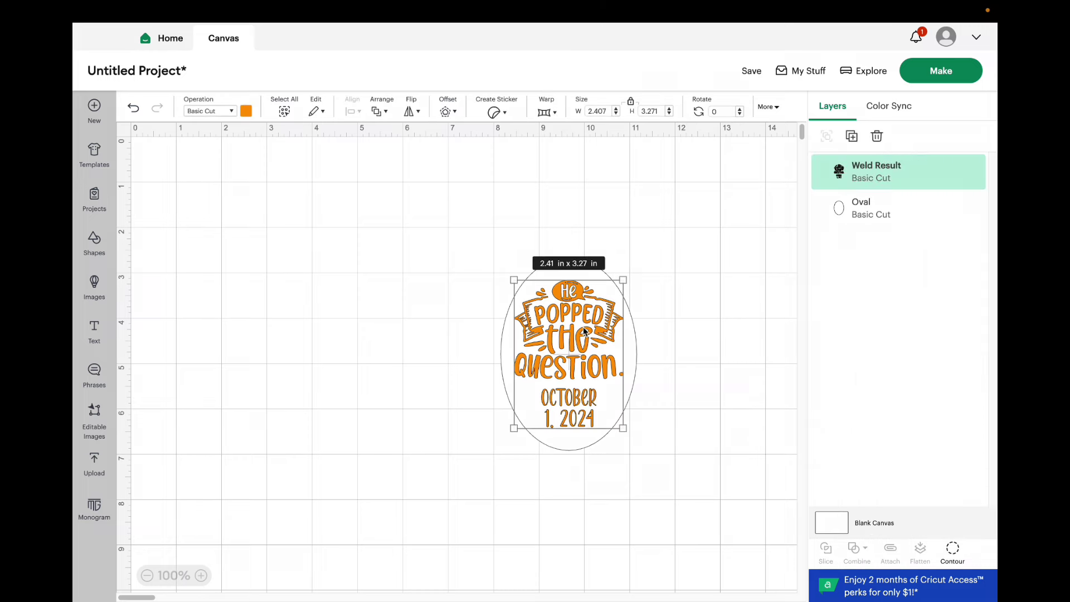
click(693, 387)
Add a circle shrunk to punch-hole size near the oval's top
click(631, 349)
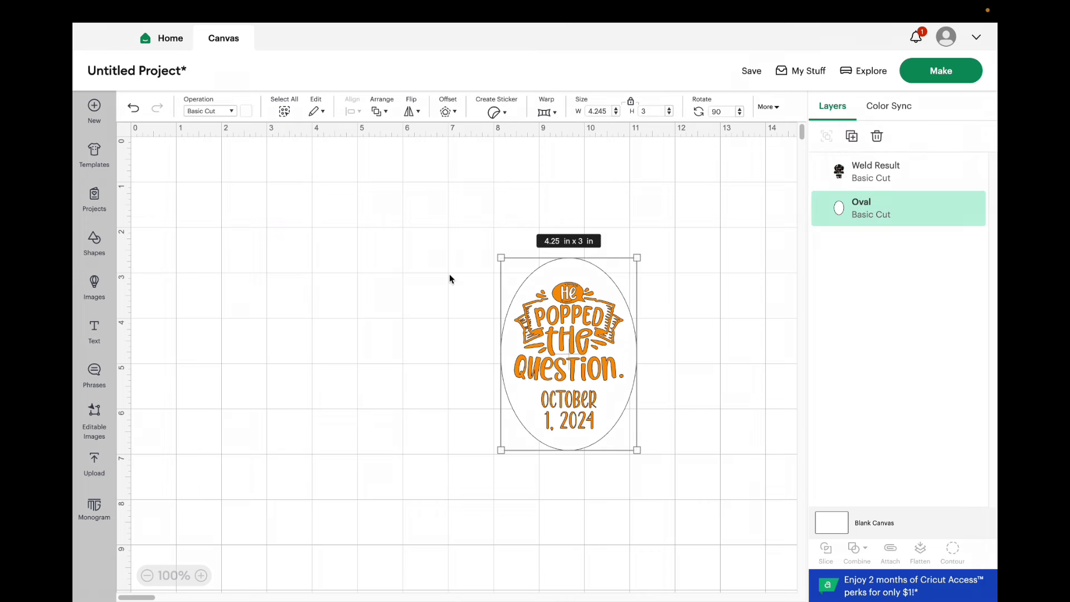
click(102, 249)
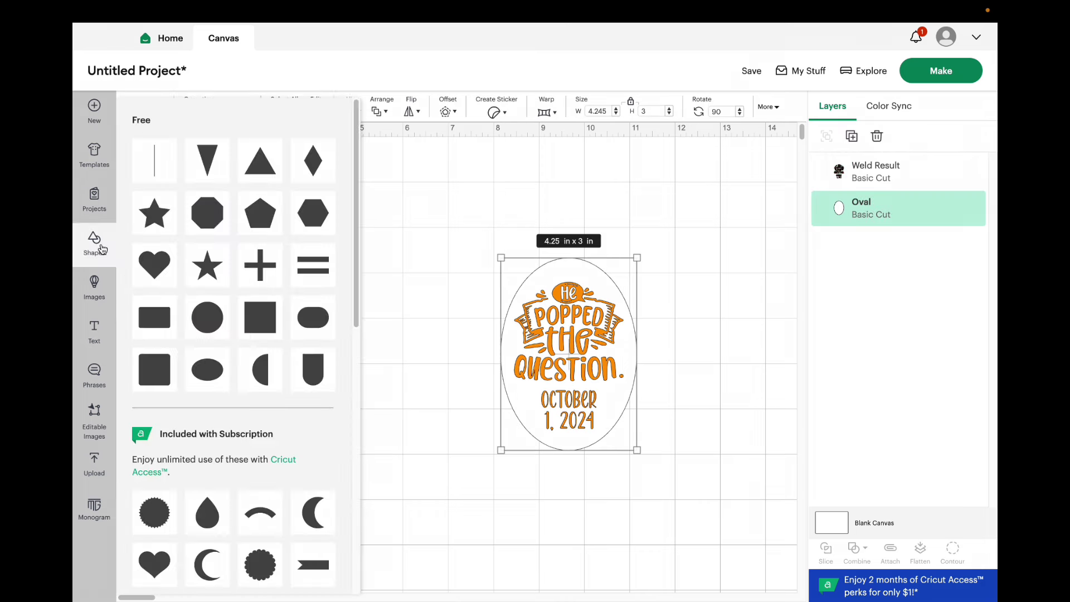
click(211, 369)
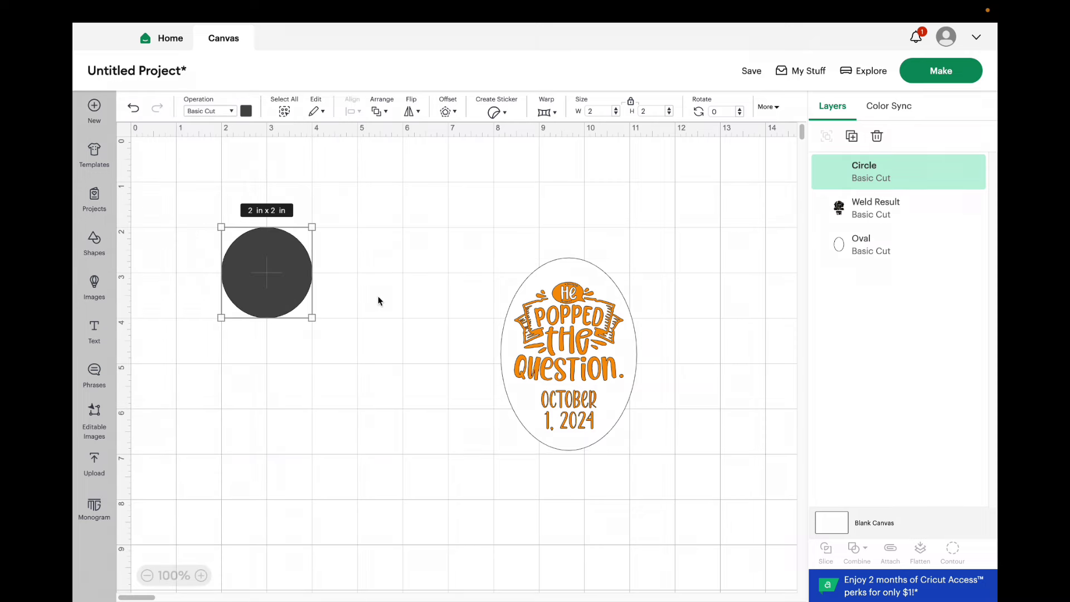
drag(310, 314, 566, 278)
click(244, 277)
drag(555, 368, 555, 372)
Centre the hole horizontally on the oval and slice it out
drag(460, 241, 600, 279)
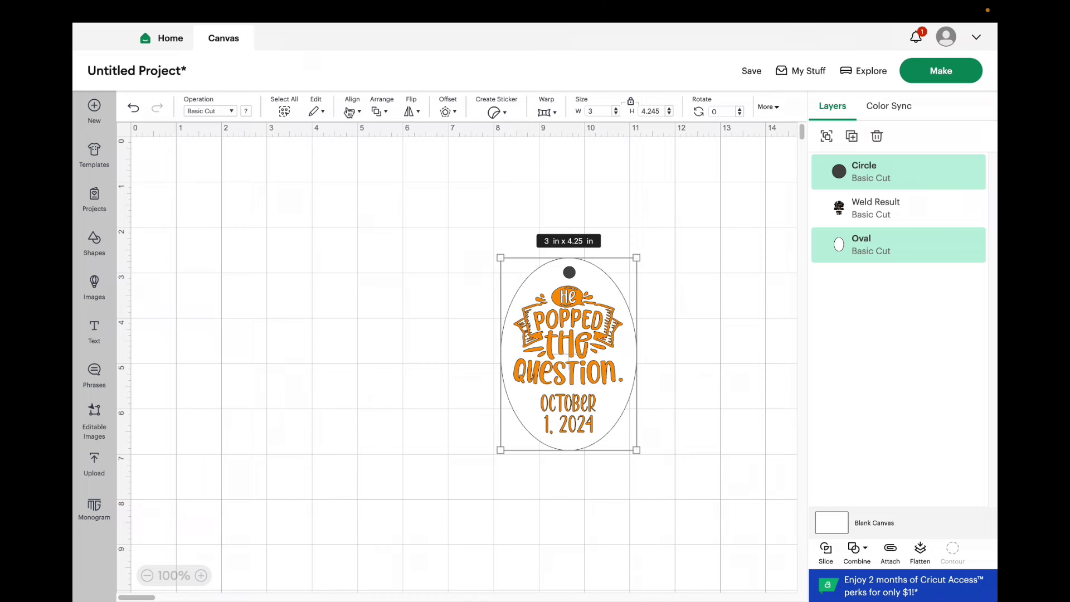
click(350, 111)
click(414, 179)
click(858, 548)
click(827, 548)
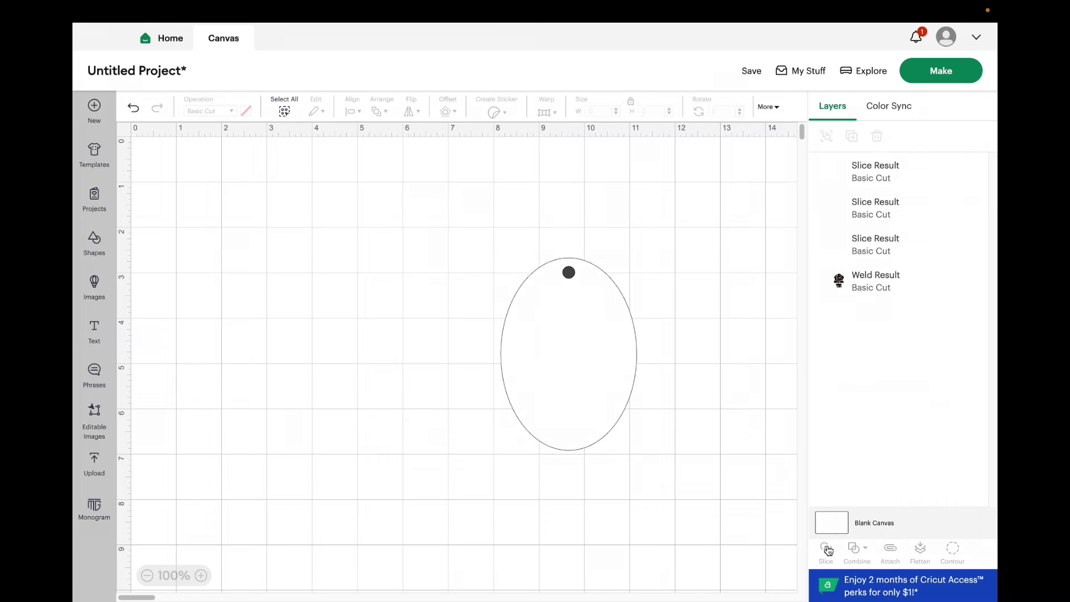
Delete the two leftover slice pieces and bring the orange design in front of the oval
click(896, 178)
key(Delete)
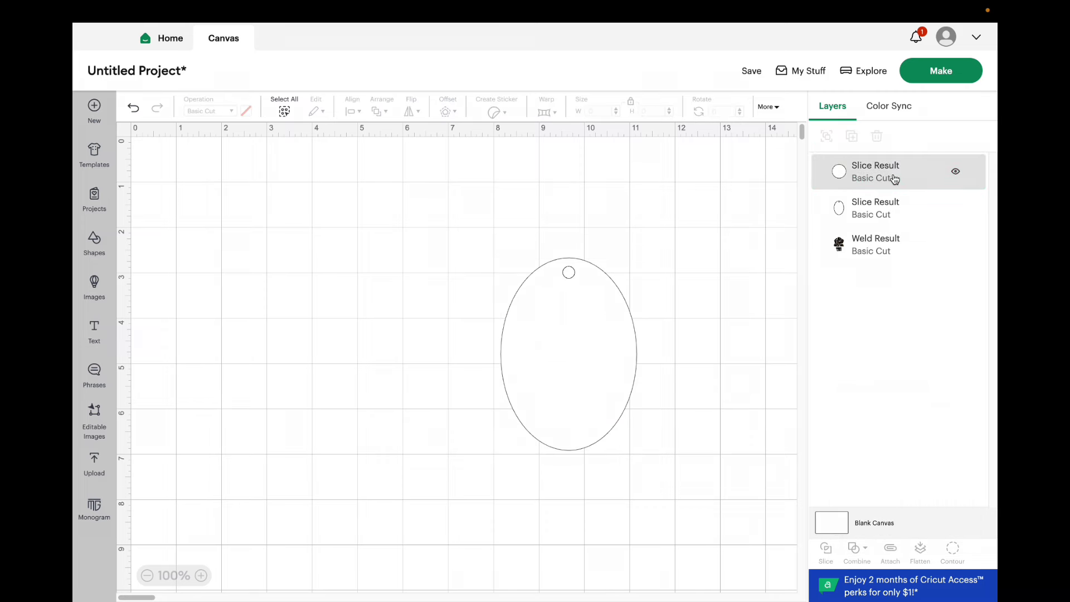
click(896, 178)
key(Delete)
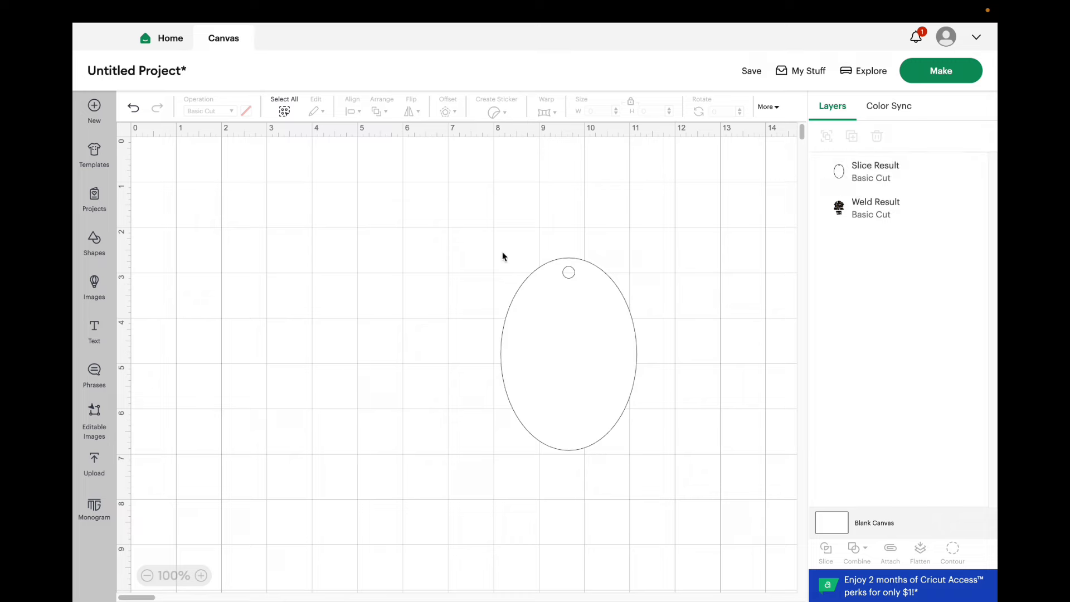
drag(874, 210, 874, 173)
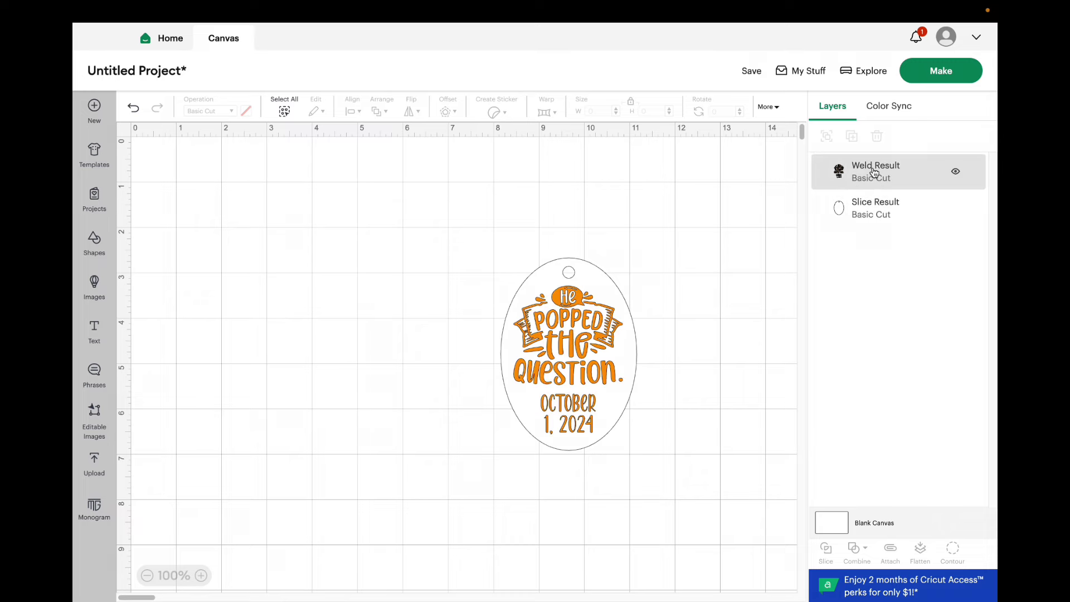
Send the tag to cut without saving and review the orange design and oval mats
click(923, 71)
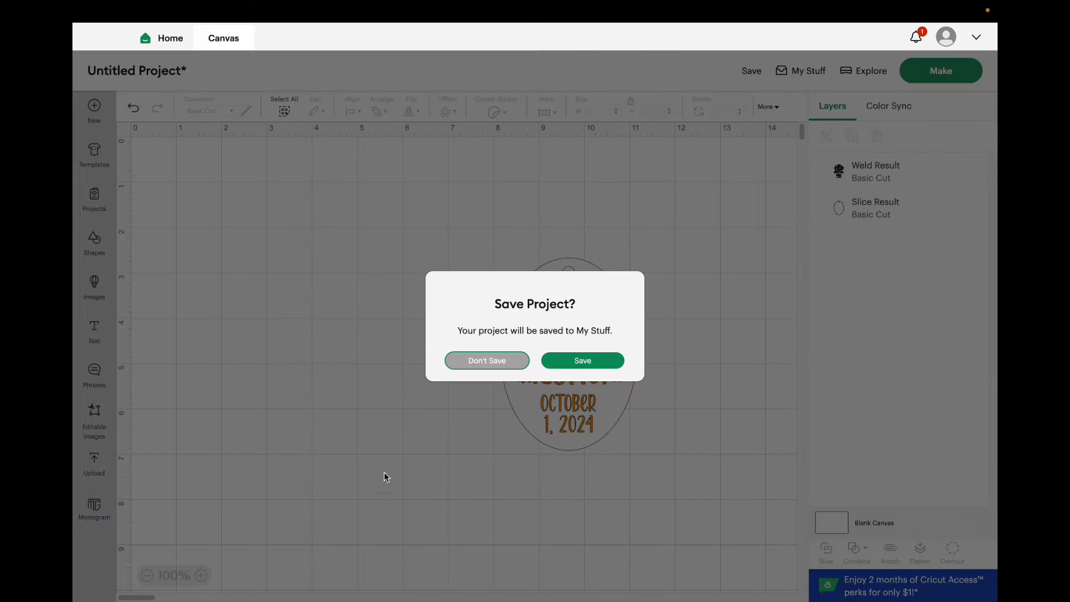
click(498, 356)
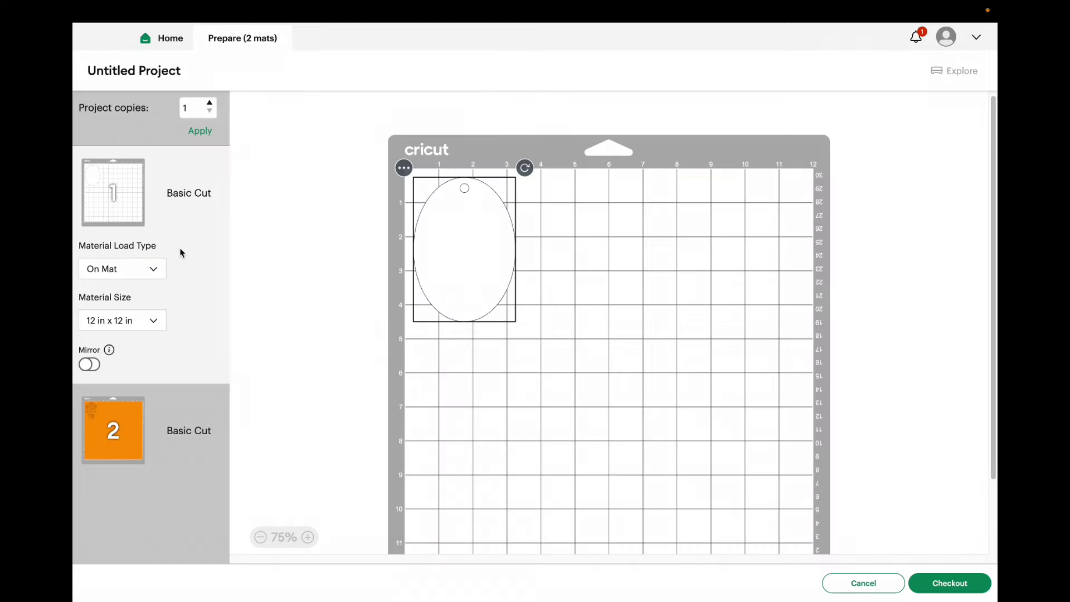
click(120, 427)
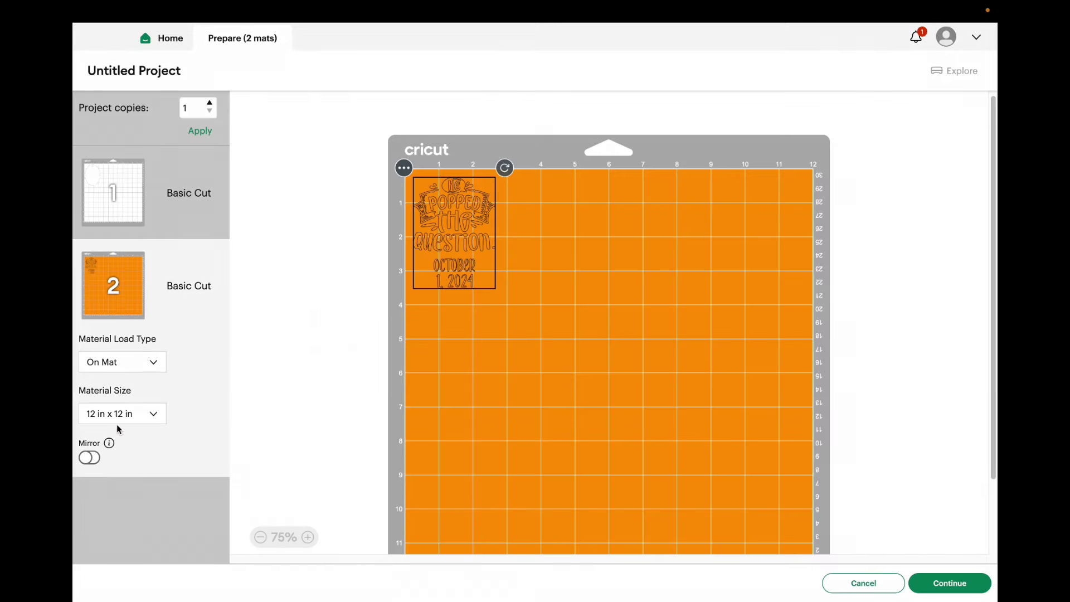
click(114, 172)
click(120, 446)
click(134, 162)
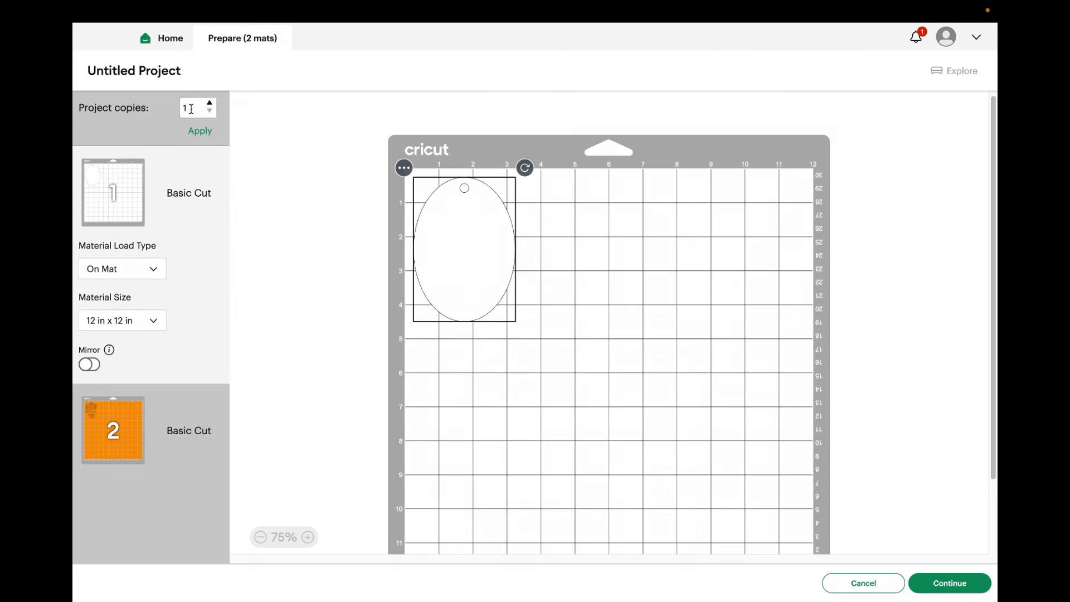
Set the project copies to three and apply them
key(Return)
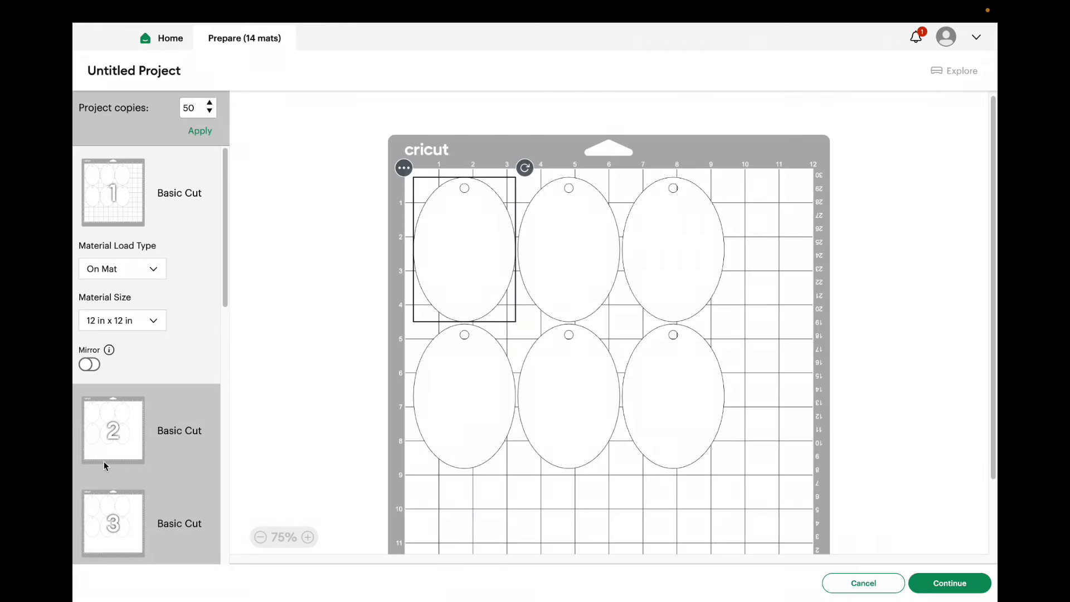
scroll(104, 466, down, 15)
click(200, 142)
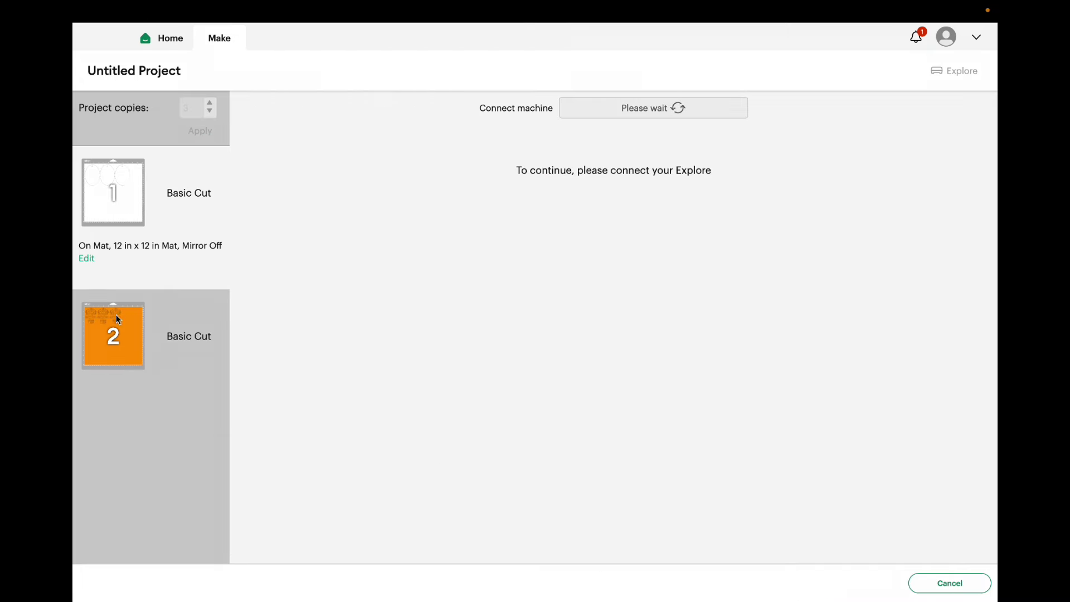
Upload the 'to have to hold & to keep' koozie image onto a new canvas at 13.45 × 13.09 in
mouse_move(117, 351)
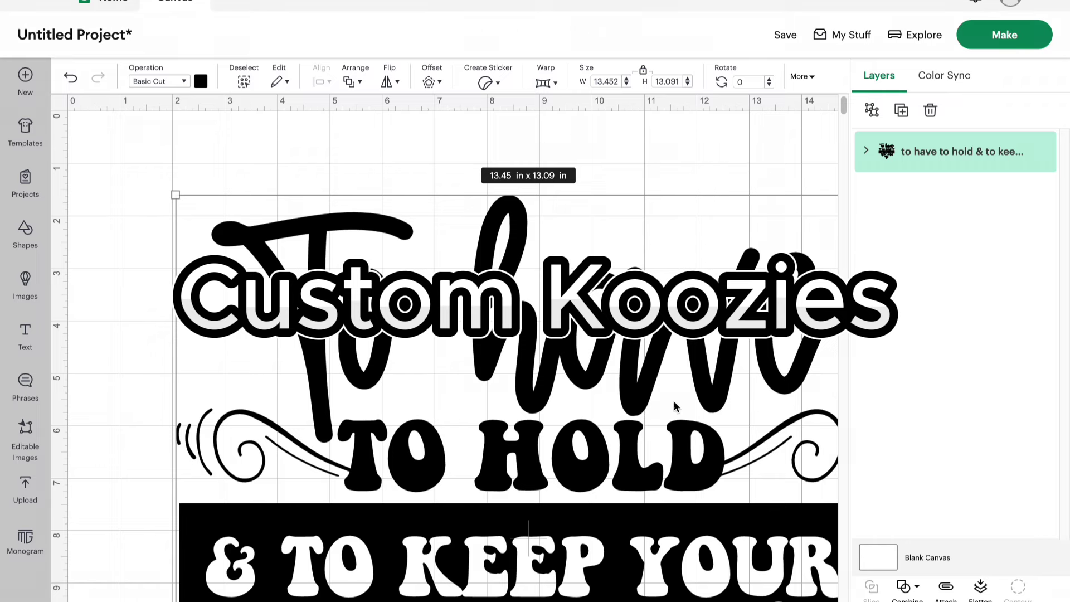
Resize the koozie design to 3.5 in wide with the lock on, about 3.41 in tall
scroll(769, 427, down, 1)
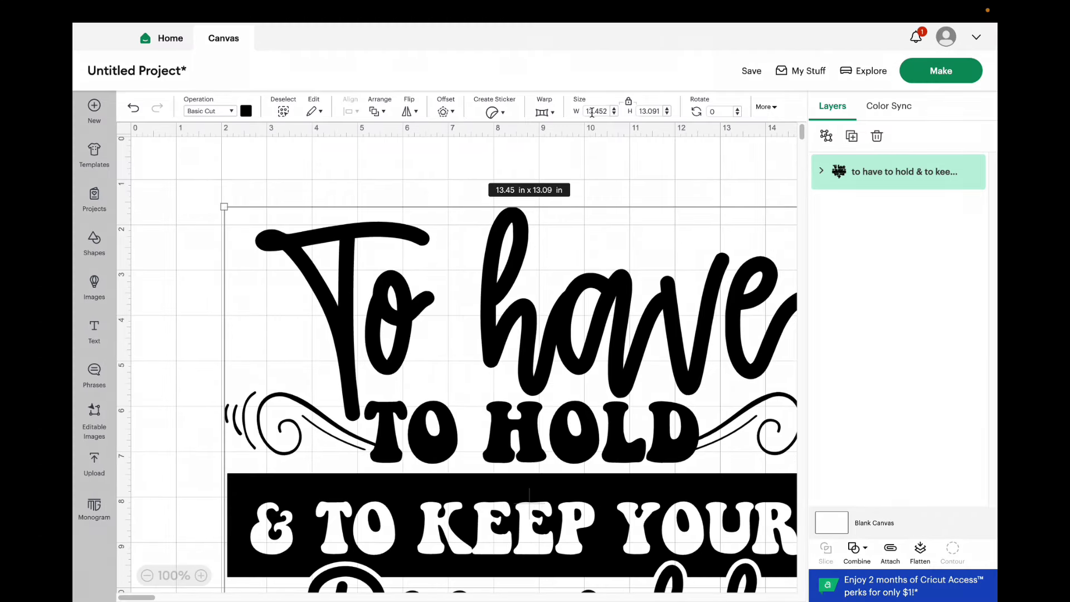
Commit the 3.5 in width, move the design onto the canvas and recolour it orange
text(3.)
click(501, 273)
drag(323, 282, 407, 290)
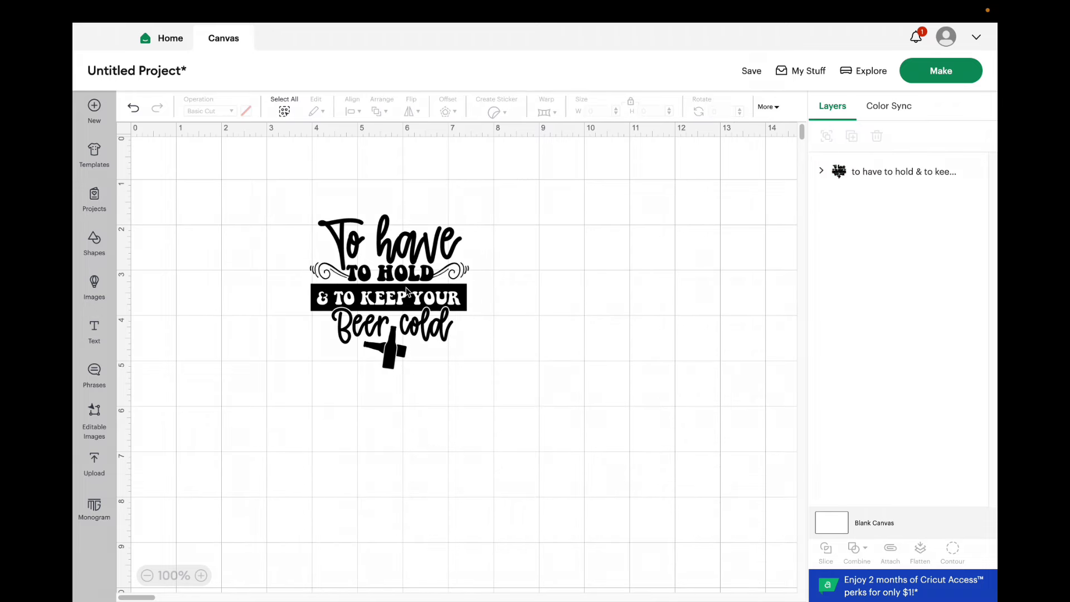
click(408, 292)
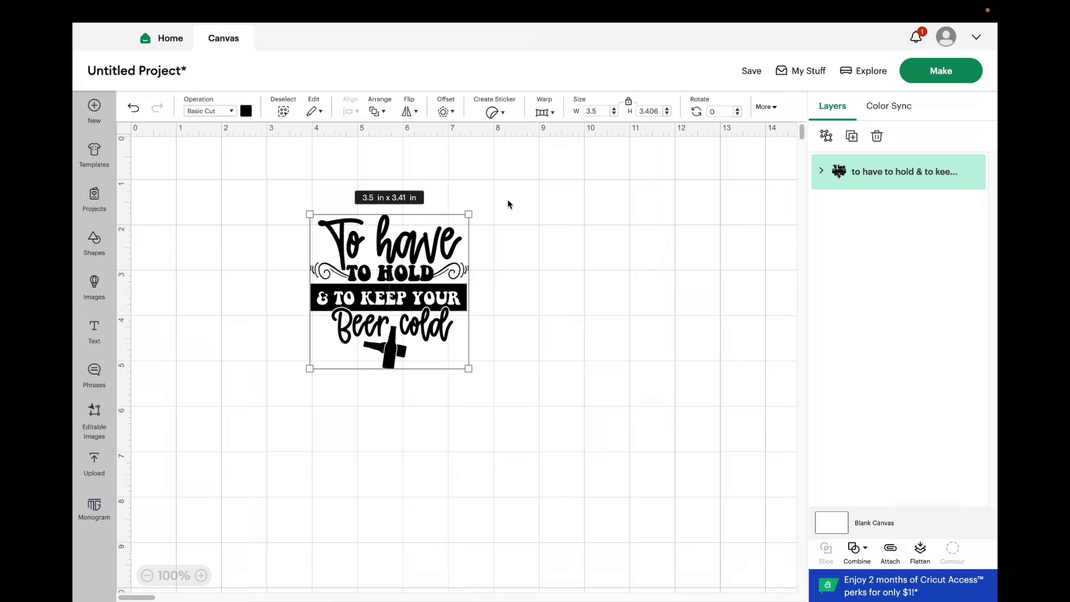
click(246, 111)
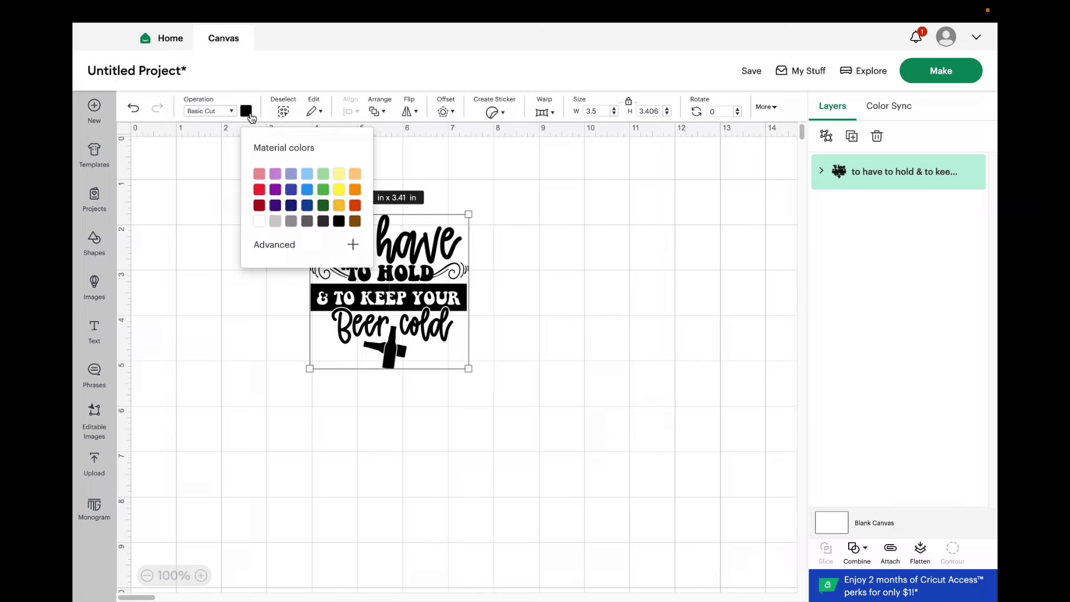
click(355, 189)
click(683, 289)
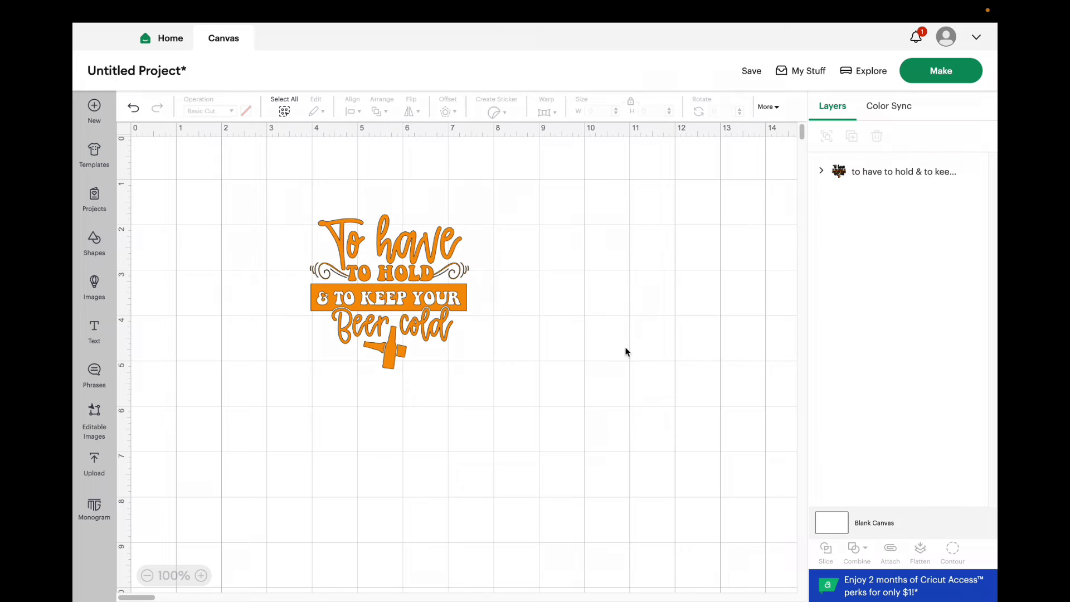
Weld the scattered koozie parts into one piece and send it to mat preparation
click(950, 73)
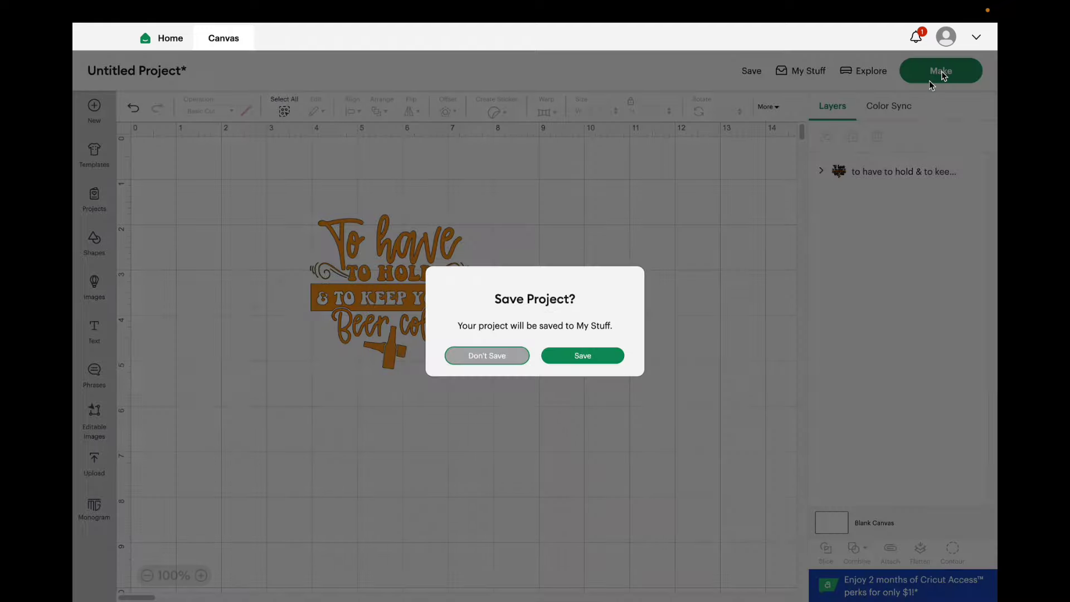
click(516, 365)
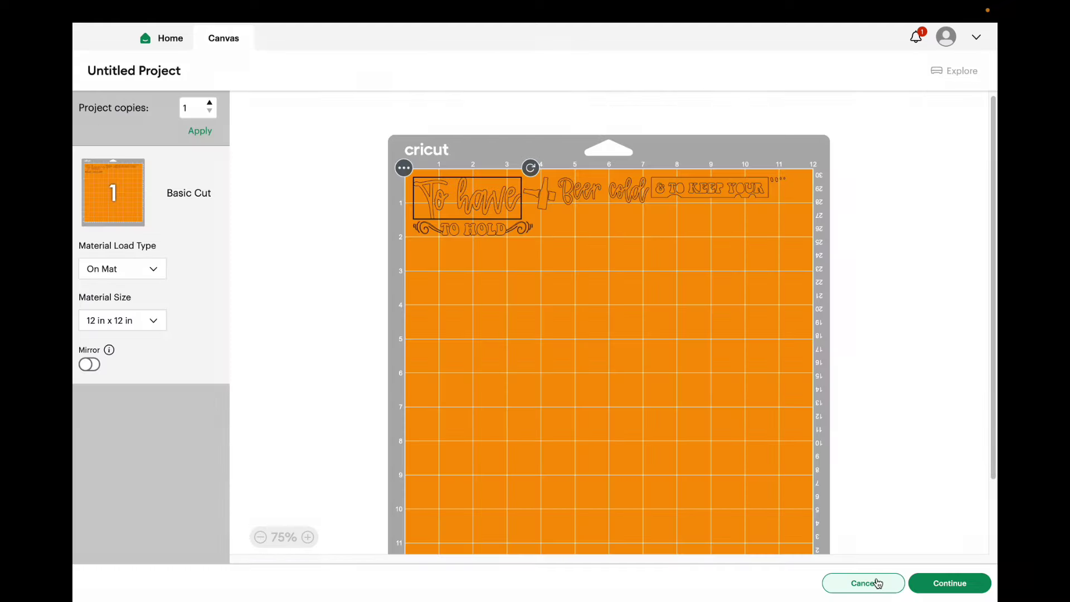
click(878, 583)
drag(519, 352, 309, 200)
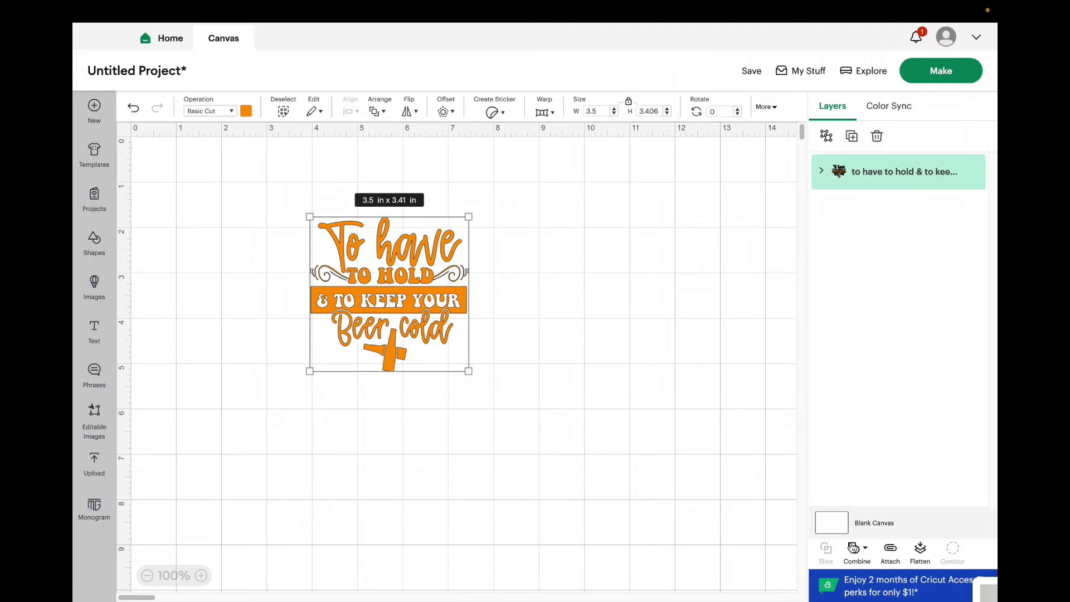
click(854, 549)
click(898, 415)
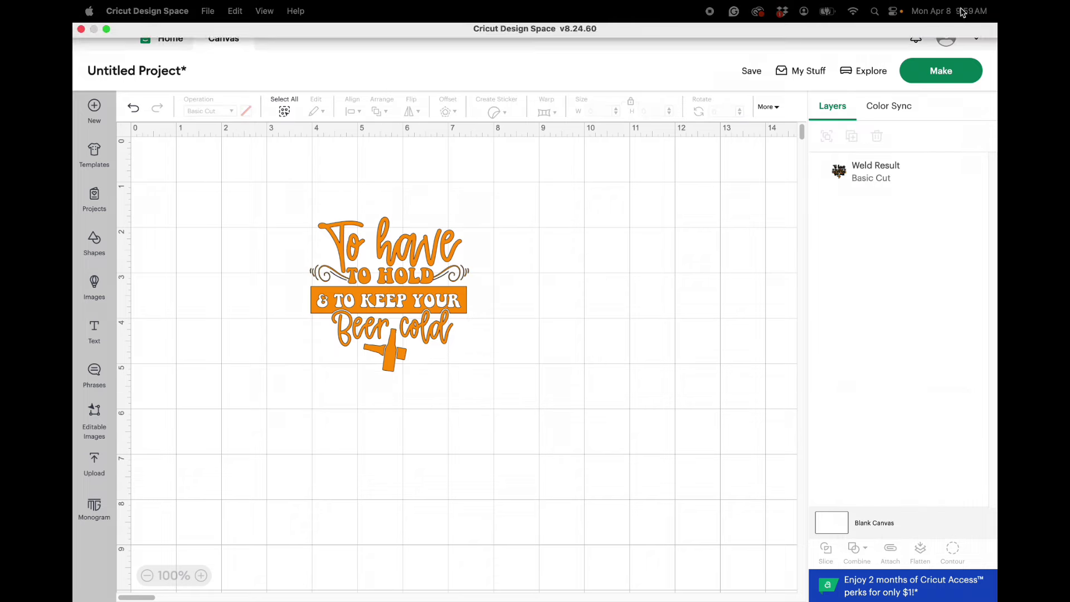
click(955, 71)
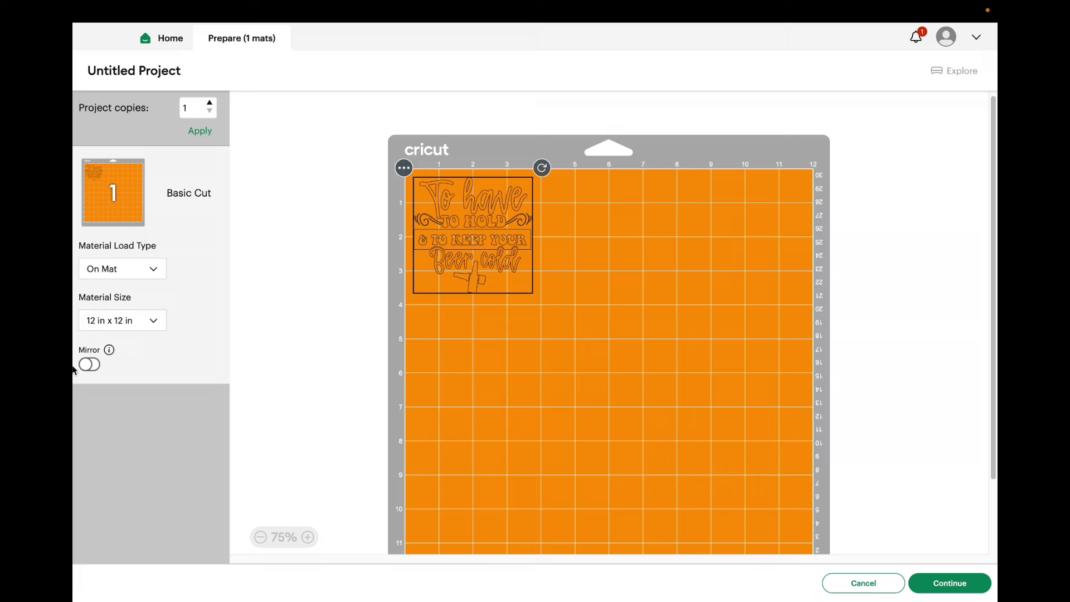
Mirror the koozie mat and cut on Everyday Iron-On with pressure set to More
click(88, 366)
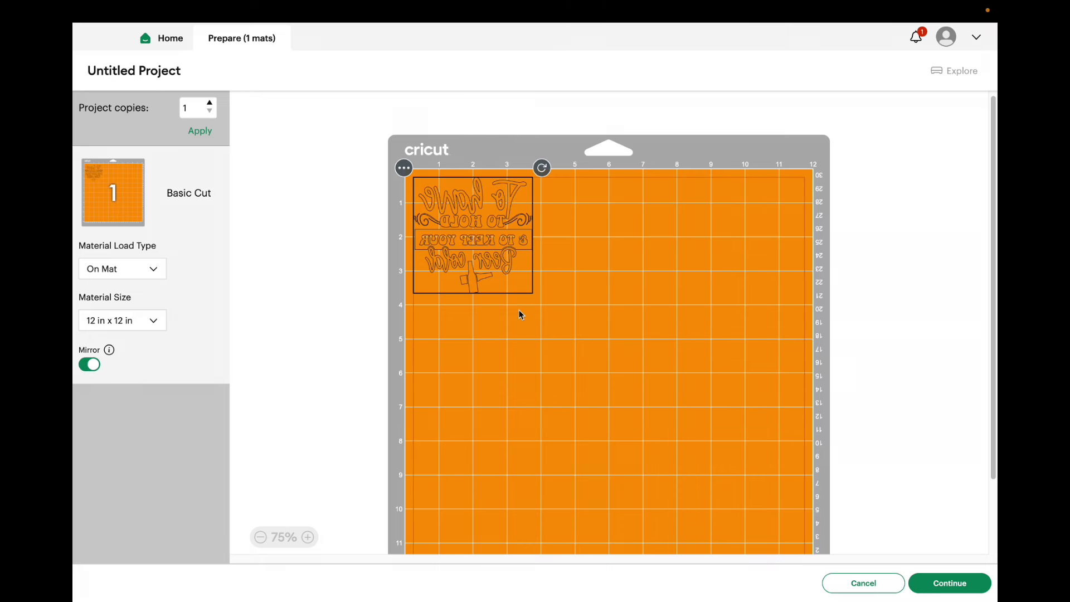
click(973, 583)
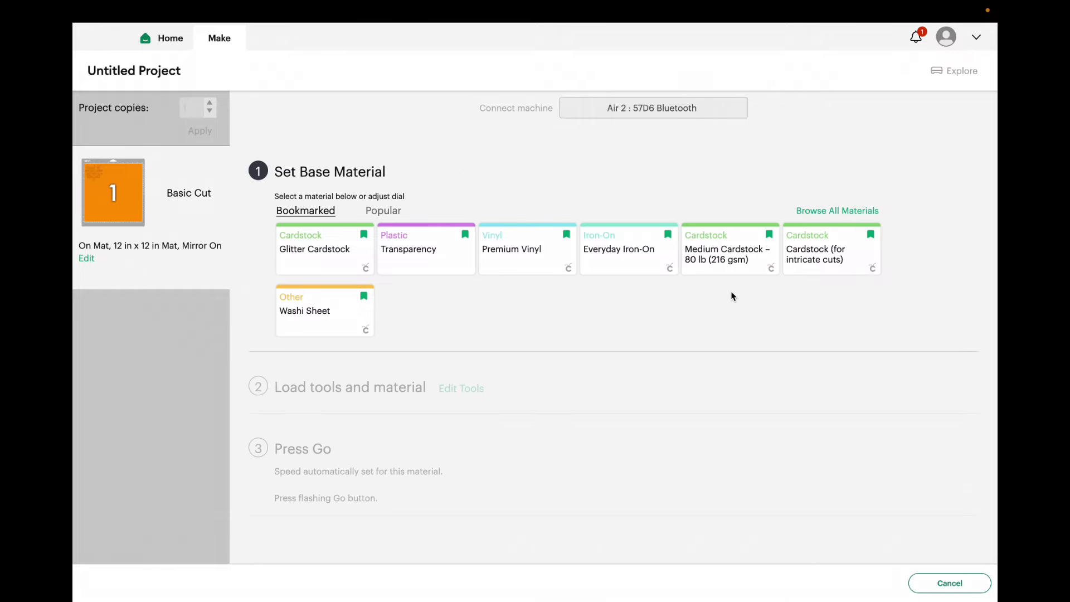
click(615, 245)
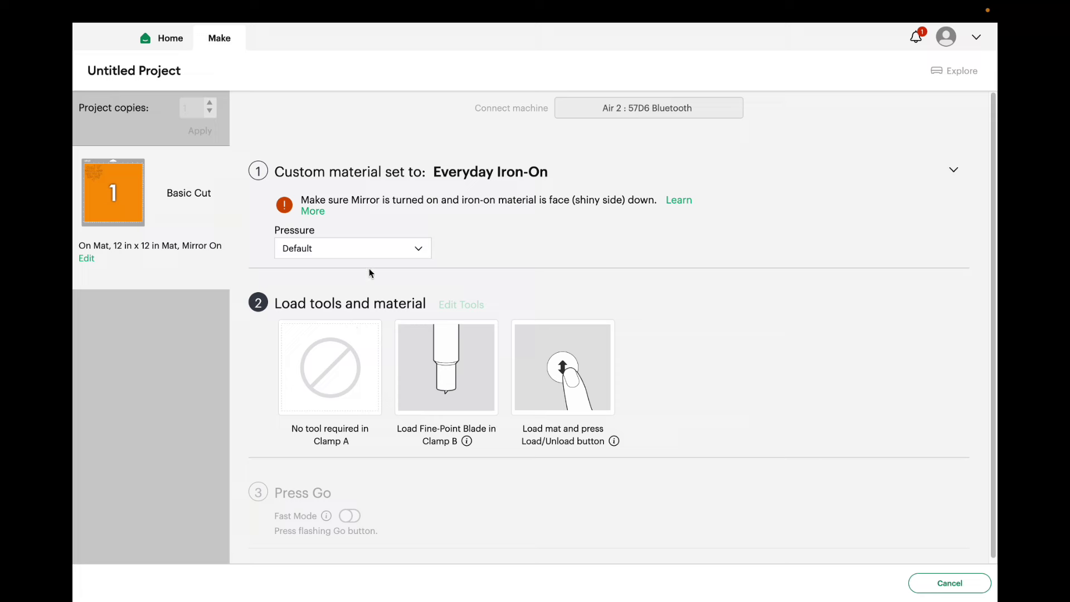
click(415, 253)
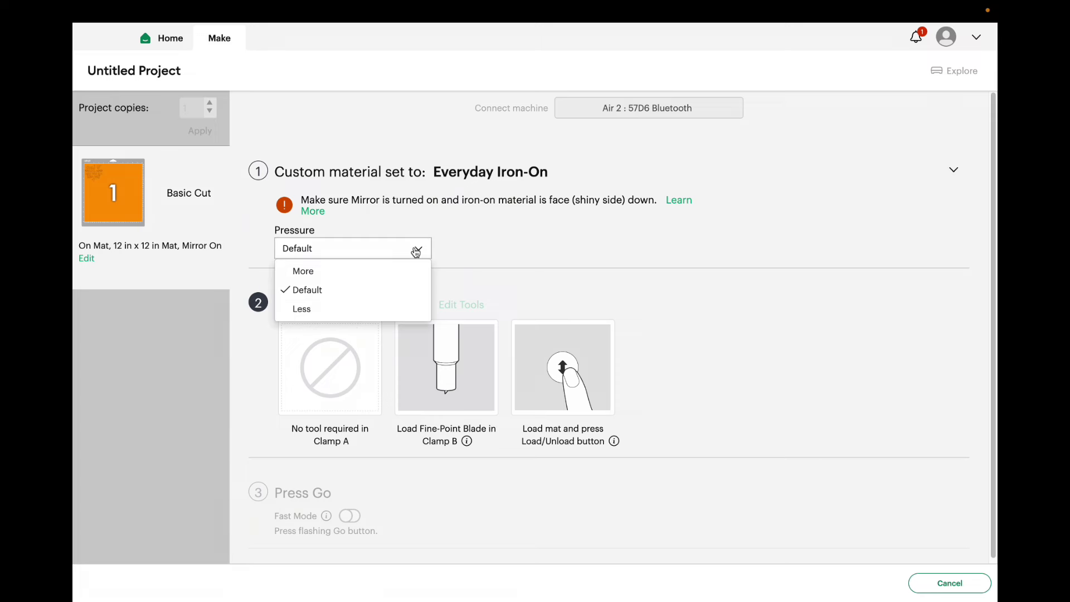
click(391, 267)
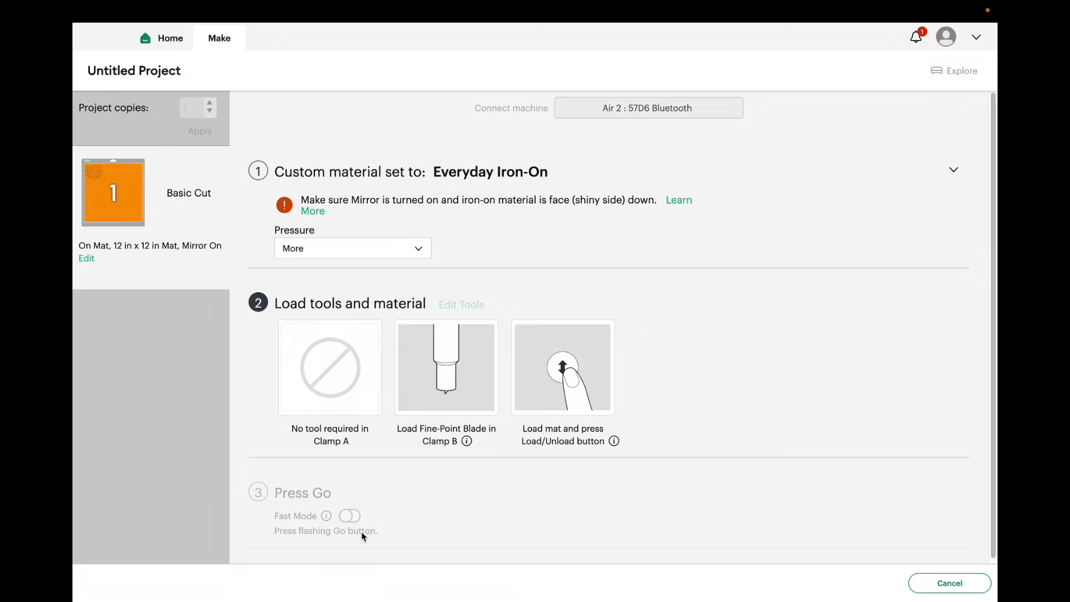